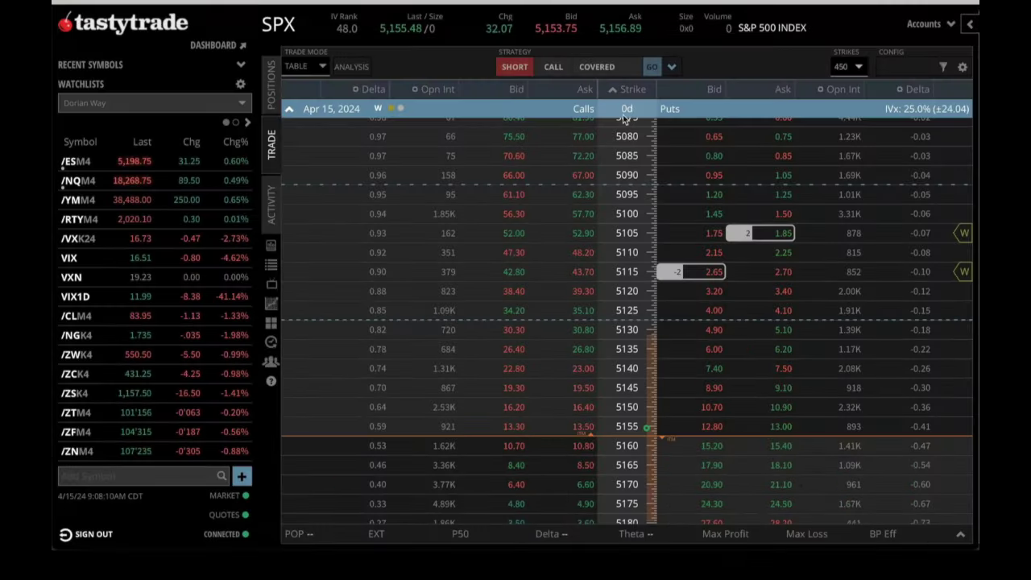
- Collapse the SPX chain, load the symbol WYNN, and expand its May 17, 2024 expiration
{"action": "left_click", "coordinate": [623, 115]}
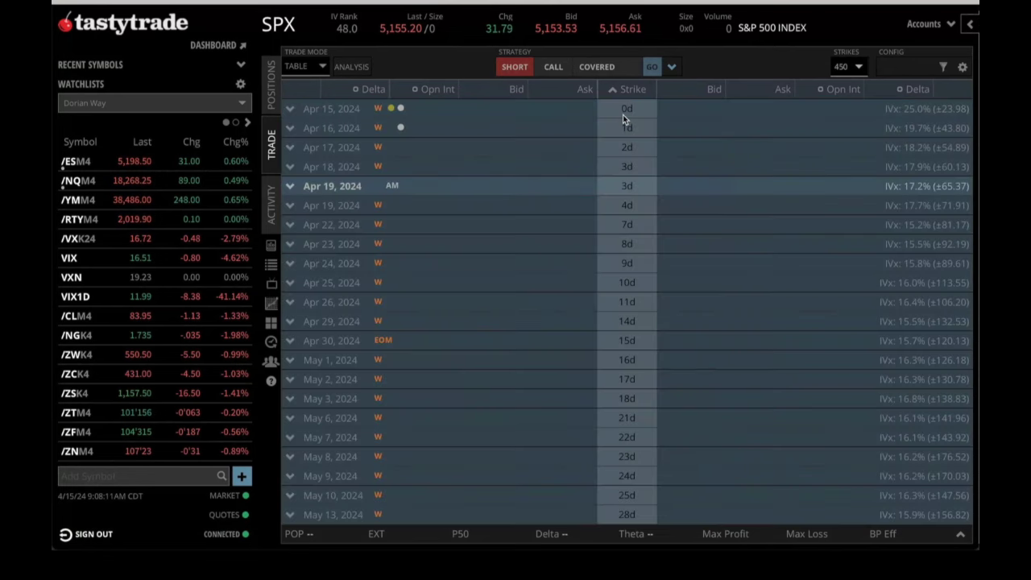
{"action": "left_click", "coordinate": [299, 23]}
{"action": "type", "text": "WYNN"}
{"action": "key", "text": "Return"}
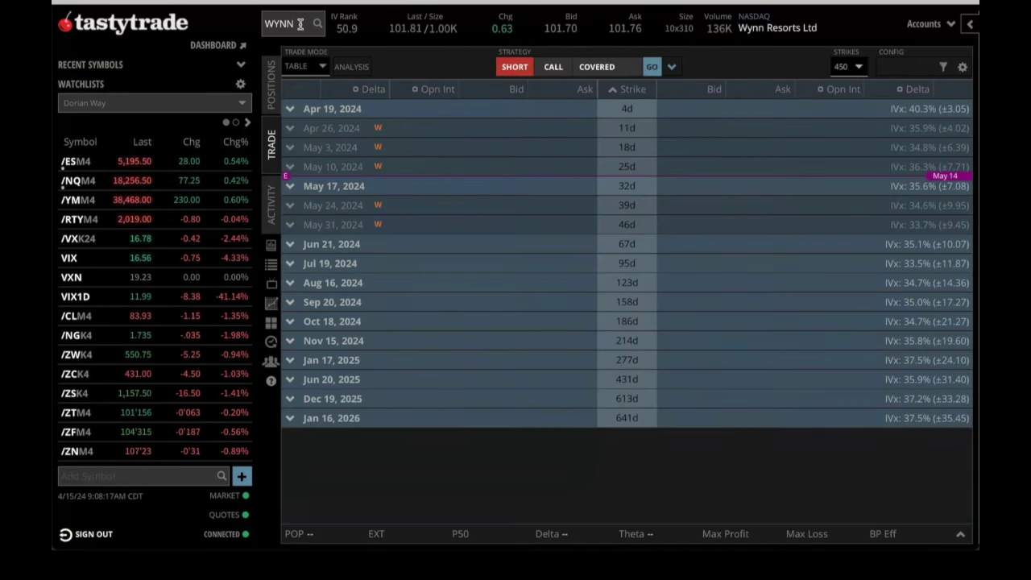
{"action": "left_click", "coordinate": [624, 187]}
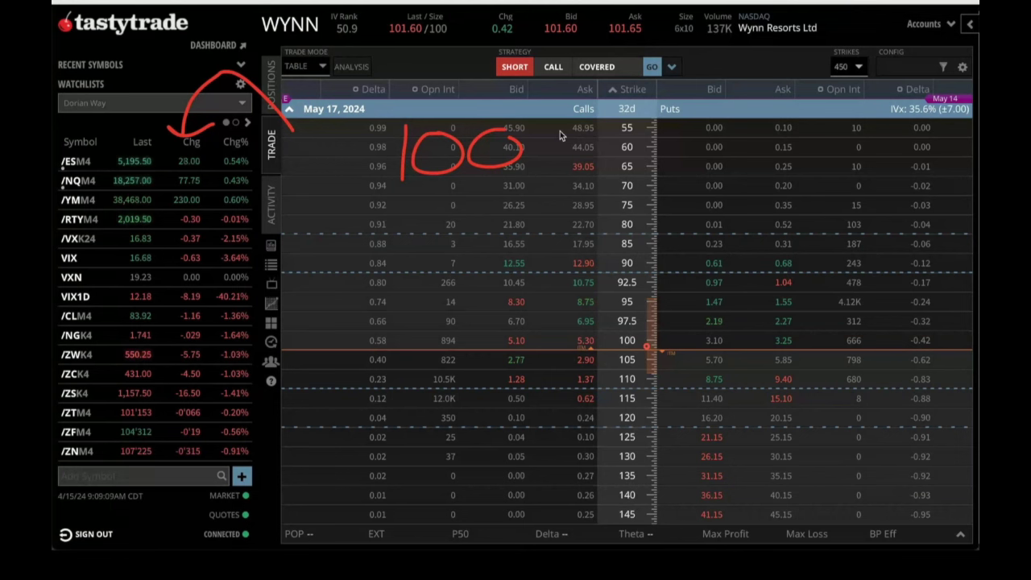
- Handwrite "= 1 CALL" after the 100 on the chain and erase the annotations
{"action": "mouse_move", "coordinate": [560, 128]}
{"action": "left_mouse_down"}
{"action": "mouse_move", "coordinate": [604, 129]}
{"action": "mouse_move", "coordinate": [619, 147]}
{"action": "left_mouse_up"}
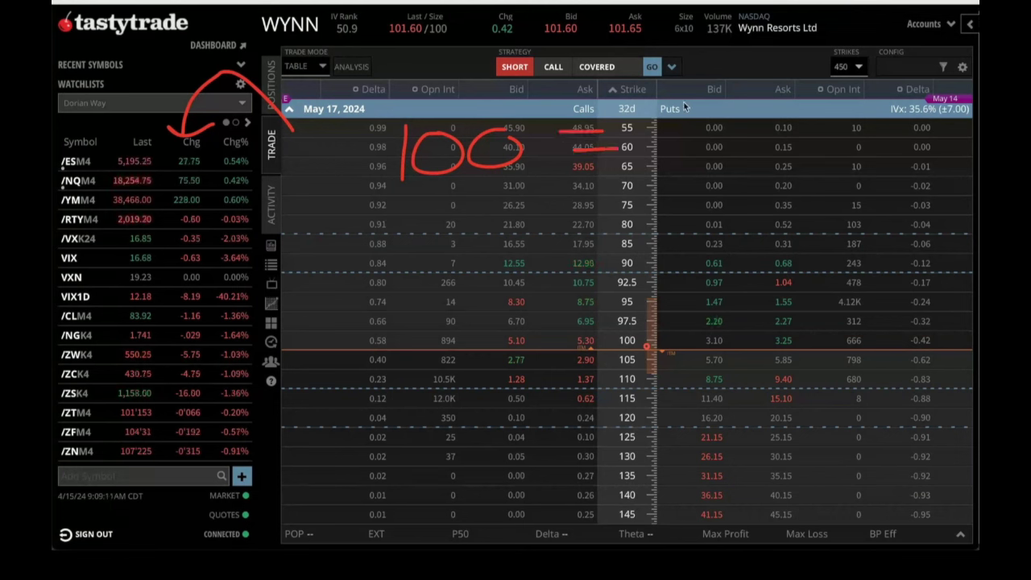
{"action": "left_click_drag", "start_coordinate": [685, 105], "coordinate": [689, 143]}
{"action": "left_click_drag", "start_coordinate": [757, 114], "coordinate": [759, 136]}
{"action": "left_click_drag", "start_coordinate": [793, 121], "coordinate": [851, 126]}
{"action": "left_click_drag", "start_coordinate": [854, 90], "coordinate": [870, 133]}
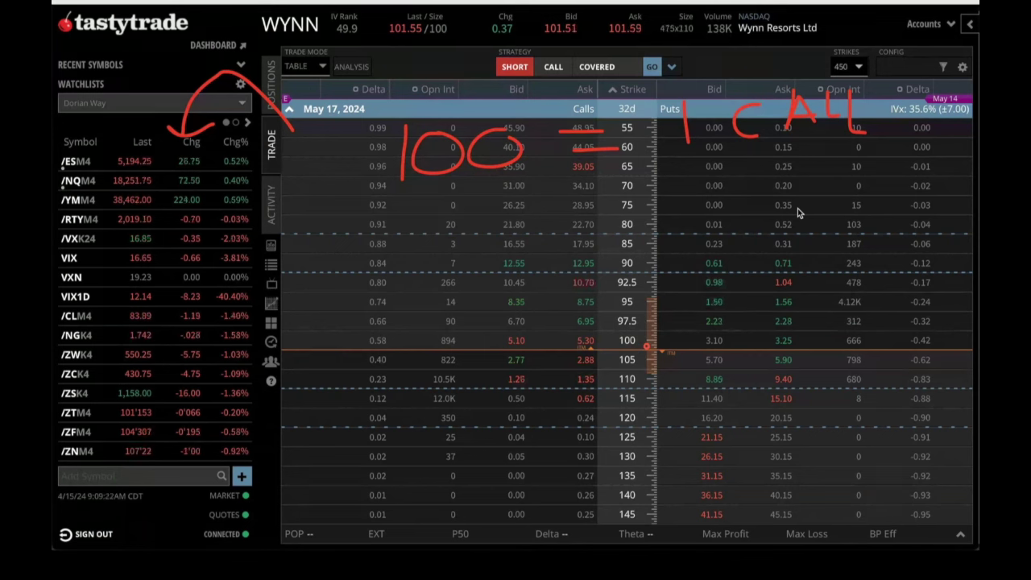
{"action": "key", "text": "Escape"}
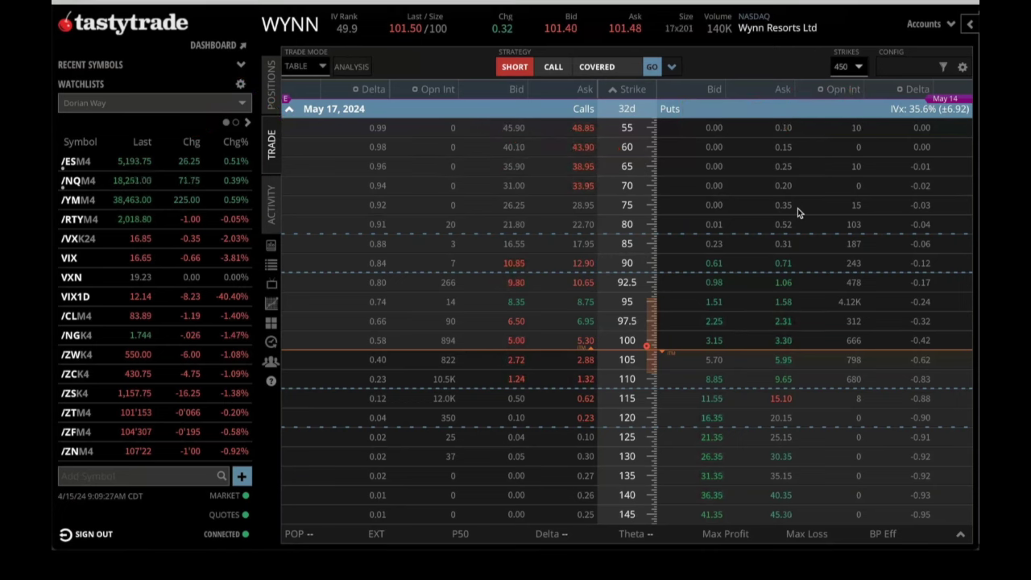
- Add one short May 17 105-strike call to the order and draw an arrow pointing to Max Loss
{"action": "left_click", "coordinate": [517, 364]}
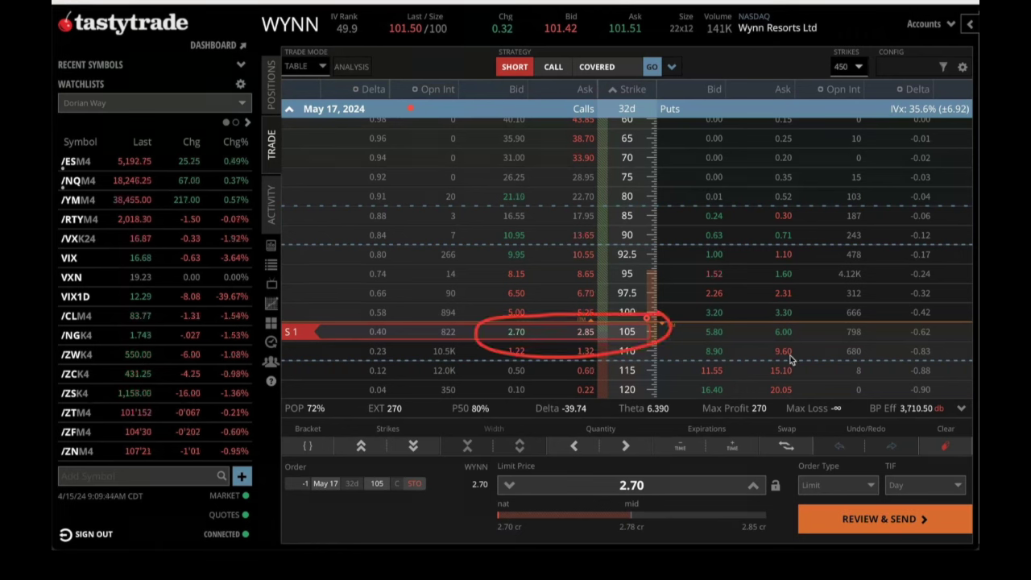
{"action": "left_click_drag", "start_coordinate": [818, 276], "coordinate": [814, 397]}
{"action": "left_click_drag", "start_coordinate": [796, 383], "coordinate": [838, 374]}
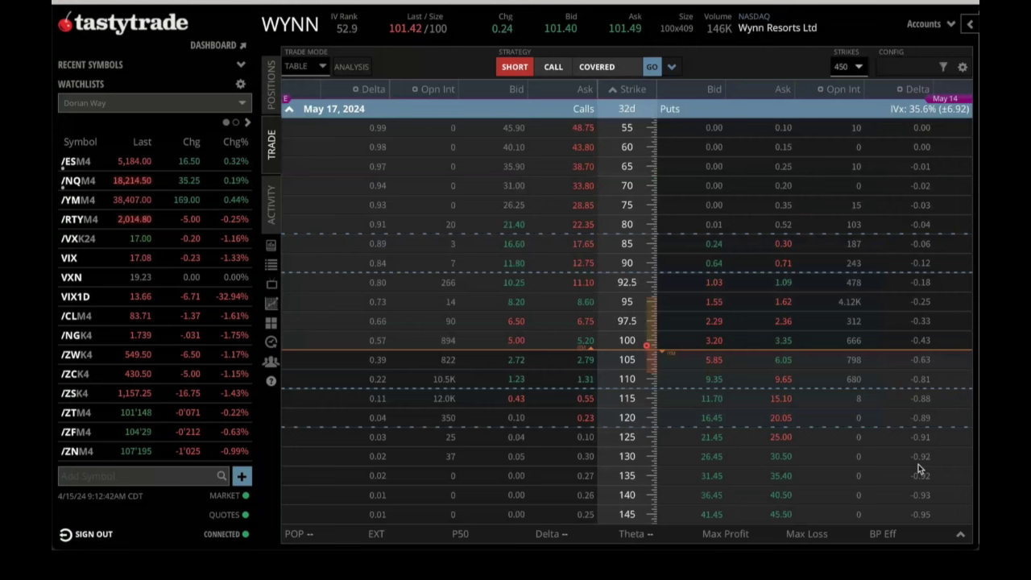
- Build a WYNN covered call order with 100 long shares and one short May 17 105-strike call
{"action": "scroll", "coordinate": [919, 469], "scroll_direction": "down", "scroll_amount": 2}
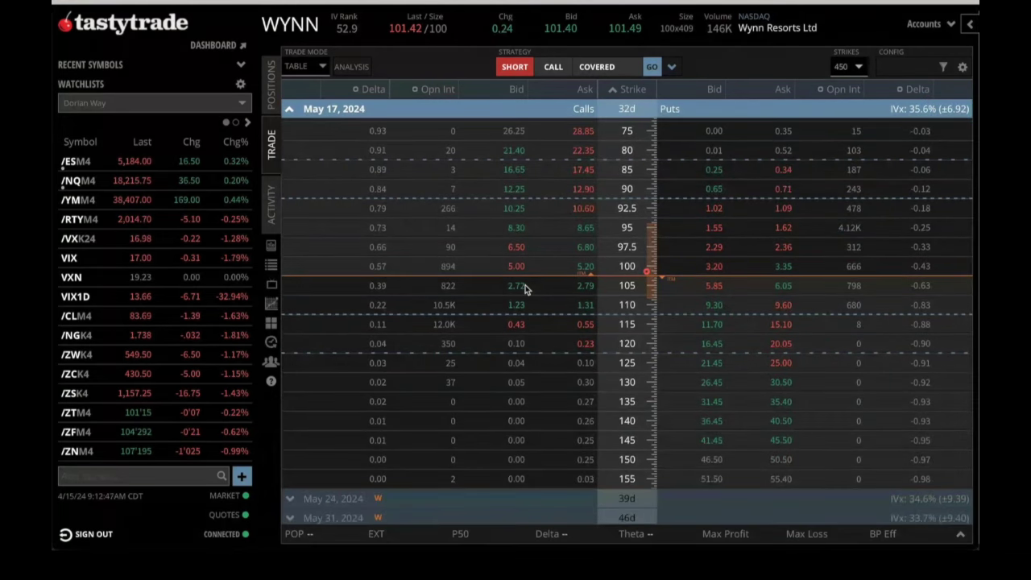
{"action": "left_click", "coordinate": [522, 287]}
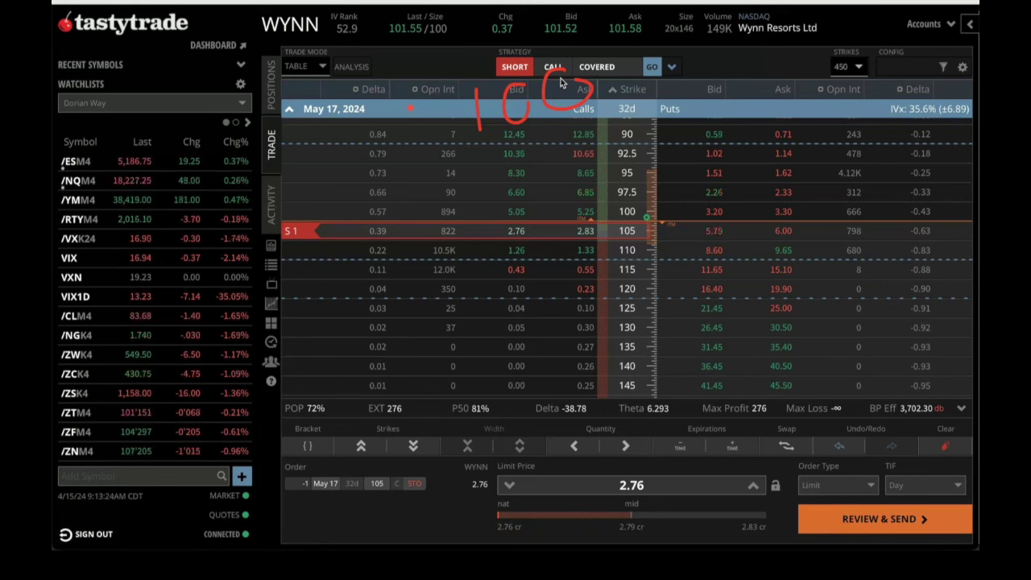
{"action": "key", "text": "Escape"}
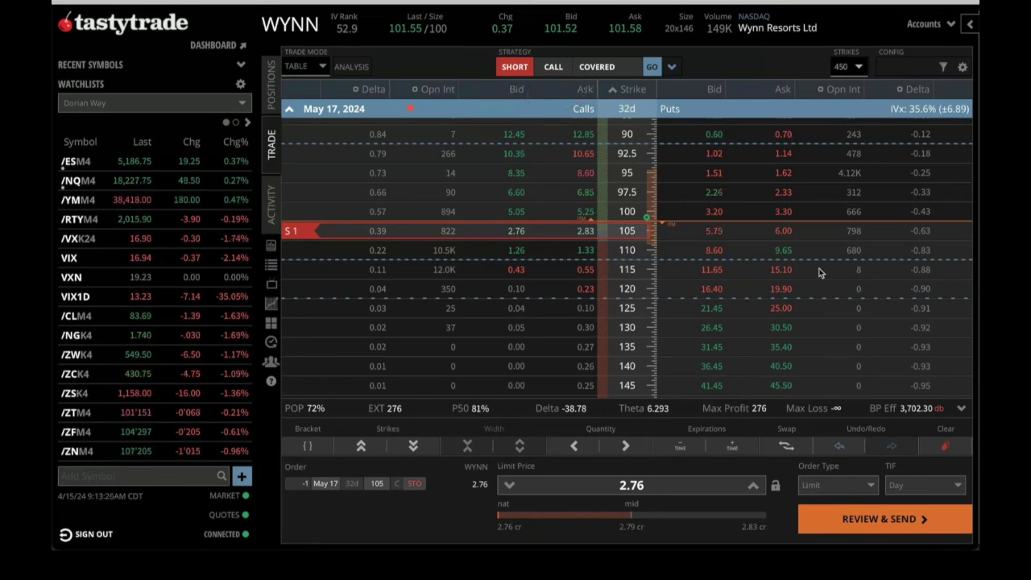
{"action": "left_click", "coordinate": [946, 446]}
{"action": "left_click", "coordinate": [651, 68]}
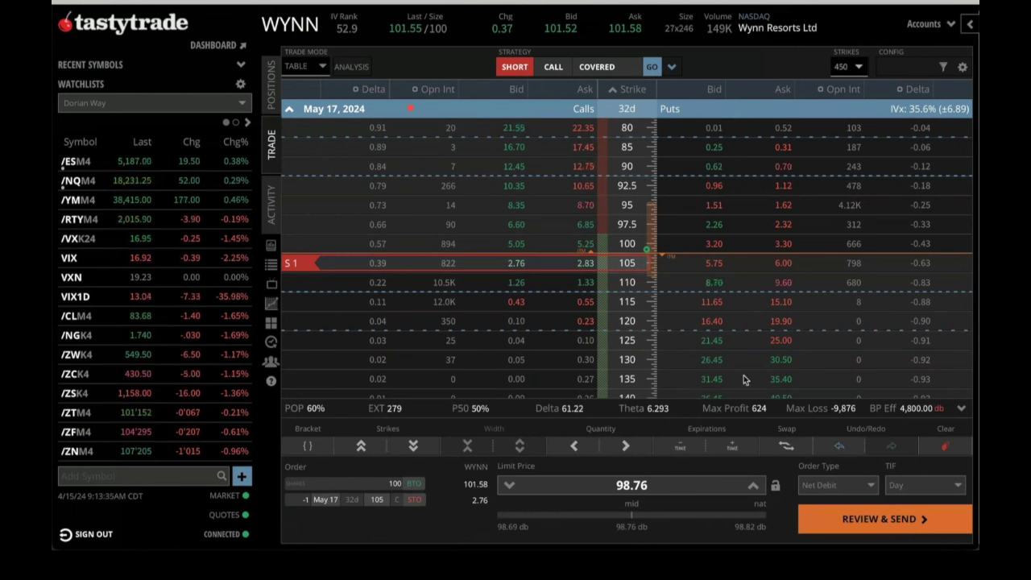
- Mark the covered call's Max Loss and BP Eff with arrows and underlines, and circle WYNN's last price
{"action": "mouse_move", "coordinate": [827, 274]}
{"action": "left_mouse_down"}
{"action": "mouse_move", "coordinate": [828, 395]}
{"action": "mouse_move", "coordinate": [816, 389]}
{"action": "mouse_move", "coordinate": [830, 396]}
{"action": "mouse_move", "coordinate": [858, 372]}
{"action": "left_mouse_up"}
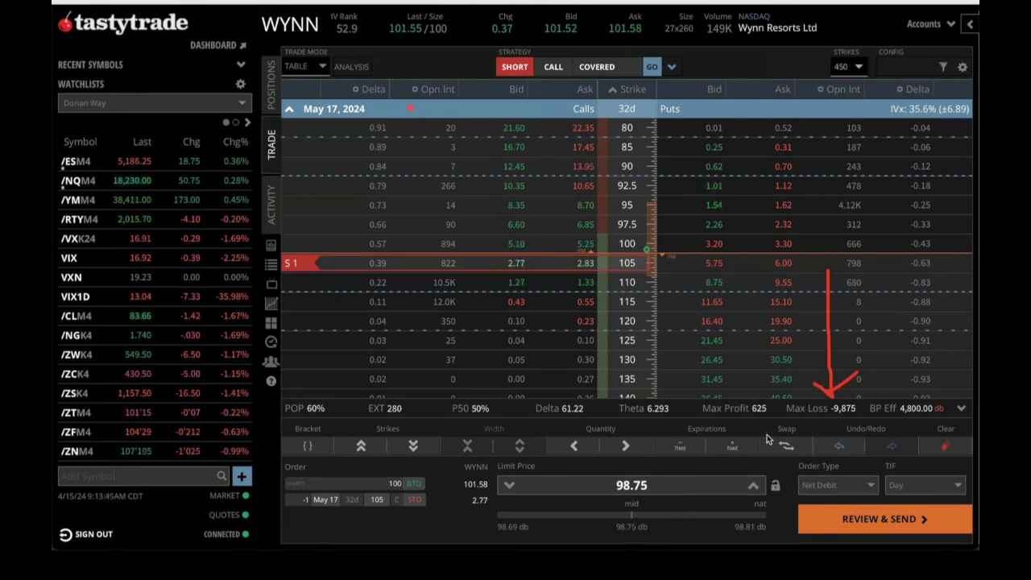
{"action": "mouse_move", "coordinate": [756, 91]}
{"action": "left_mouse_down"}
{"action": "mouse_move", "coordinate": [761, 127]}
{"action": "mouse_move", "coordinate": [785, 100]}
{"action": "mouse_move", "coordinate": [743, 158]}
{"action": "left_mouse_up"}
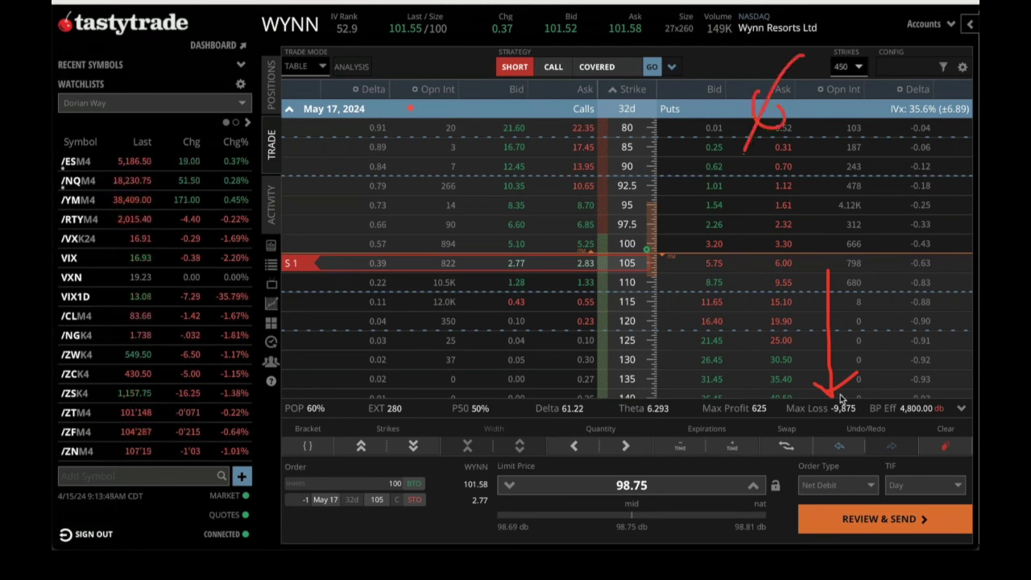
{"action": "left_click_drag", "start_coordinate": [778, 420], "coordinate": [841, 421]}
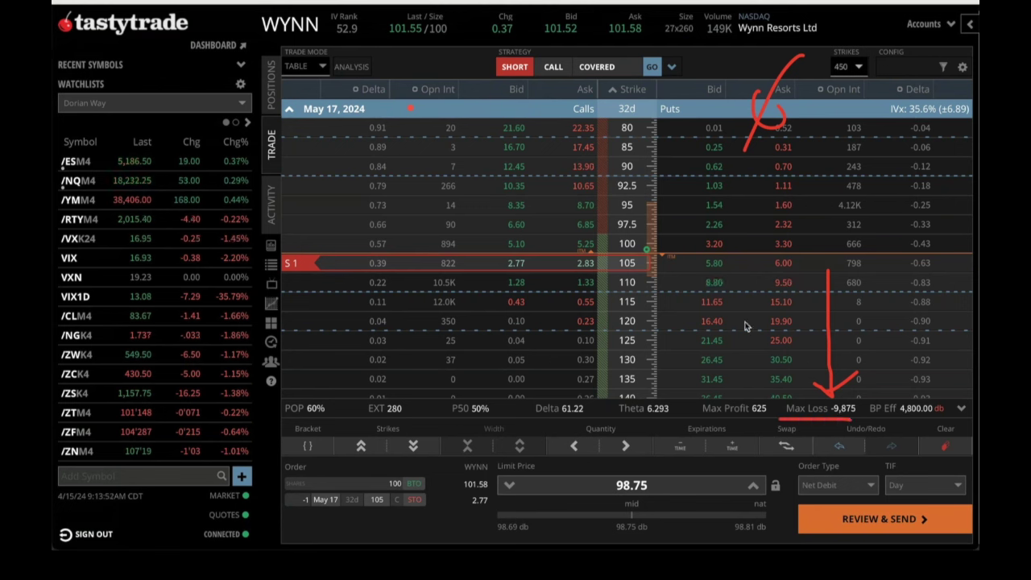
{"action": "mouse_move", "coordinate": [928, 239]}
{"action": "left_mouse_down"}
{"action": "mouse_move", "coordinate": [925, 391]}
{"action": "mouse_move", "coordinate": [933, 388]}
{"action": "left_mouse_up"}
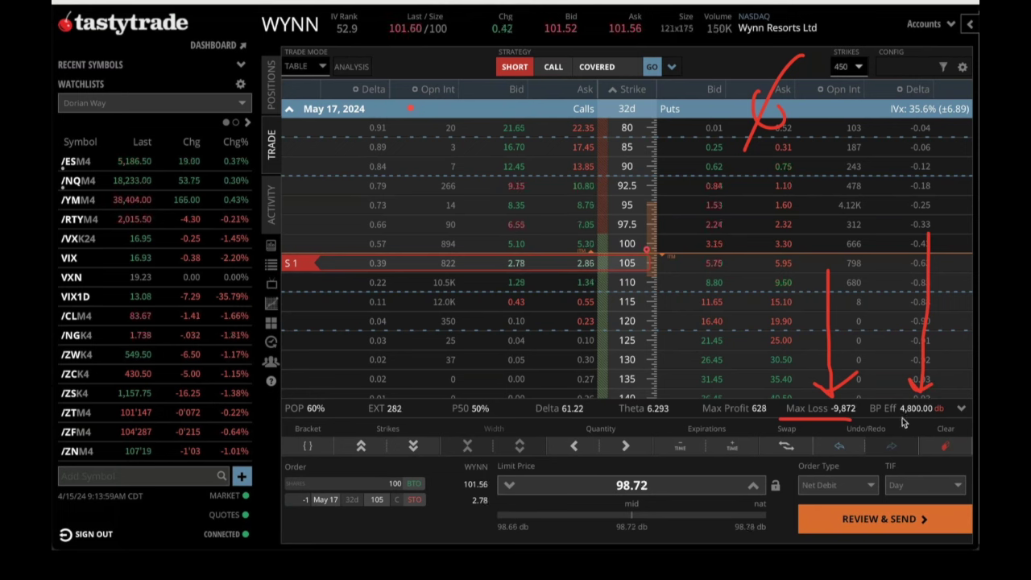
{"action": "left_click_drag", "start_coordinate": [898, 419], "coordinate": [935, 419]}
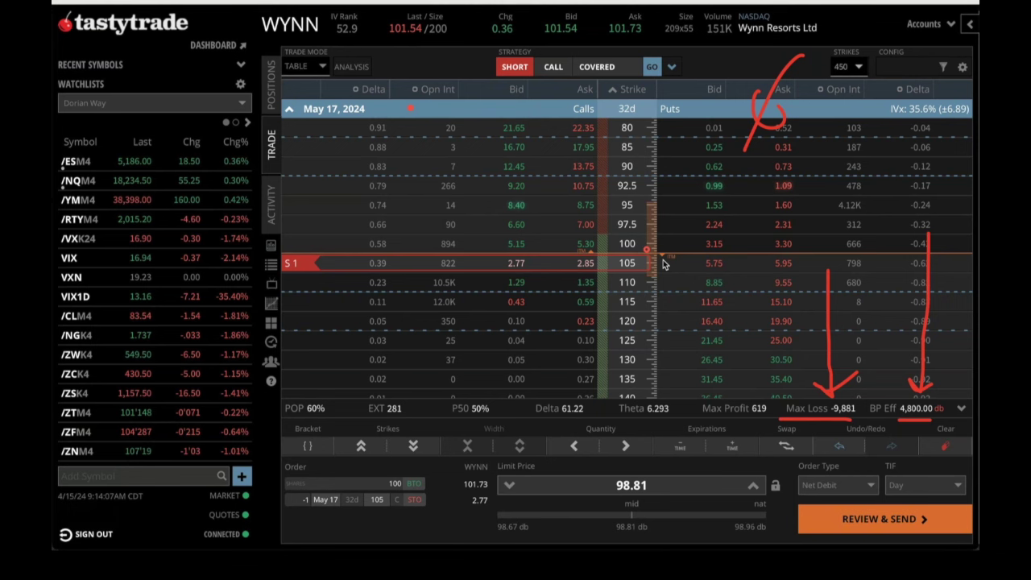
{"action": "left_click_drag", "start_coordinate": [436, 16], "coordinate": [474, 24]}
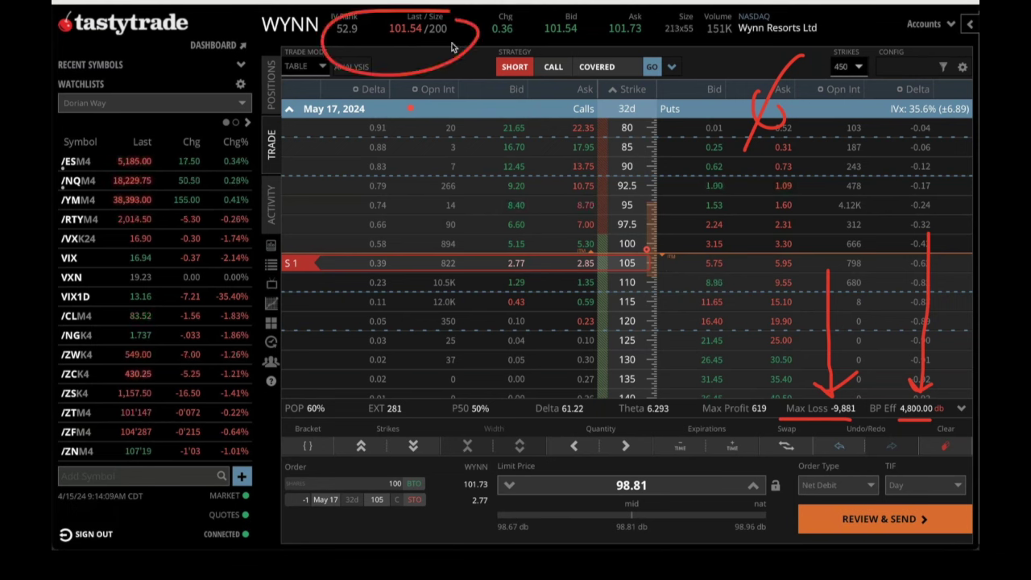
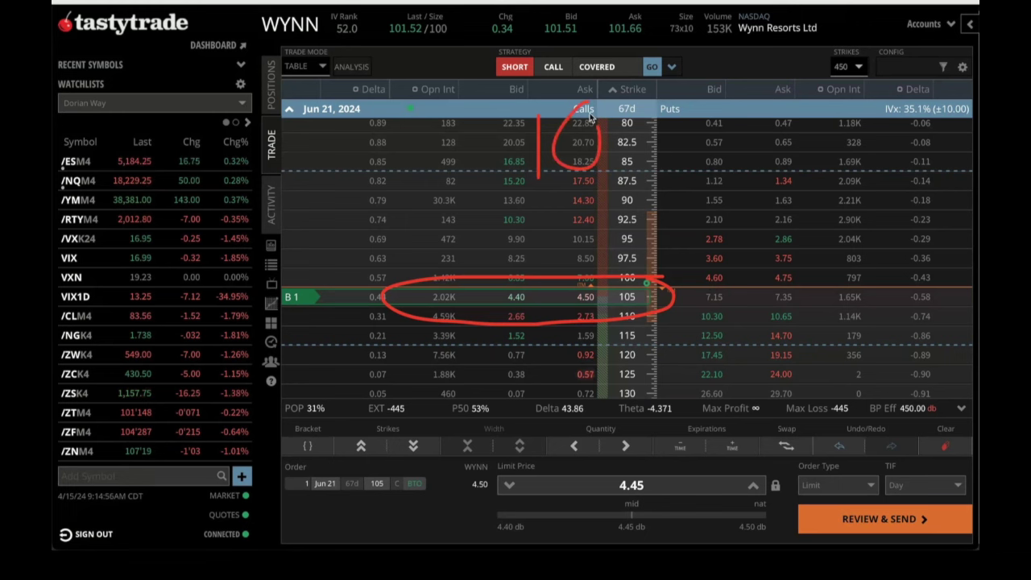
- Finish handwriting 100 over the June 21 chain, draw an arrow to Max Loss, and erase the annotations
{"action": "left_click_drag", "start_coordinate": [628, 95], "coordinate": [627, 96]}
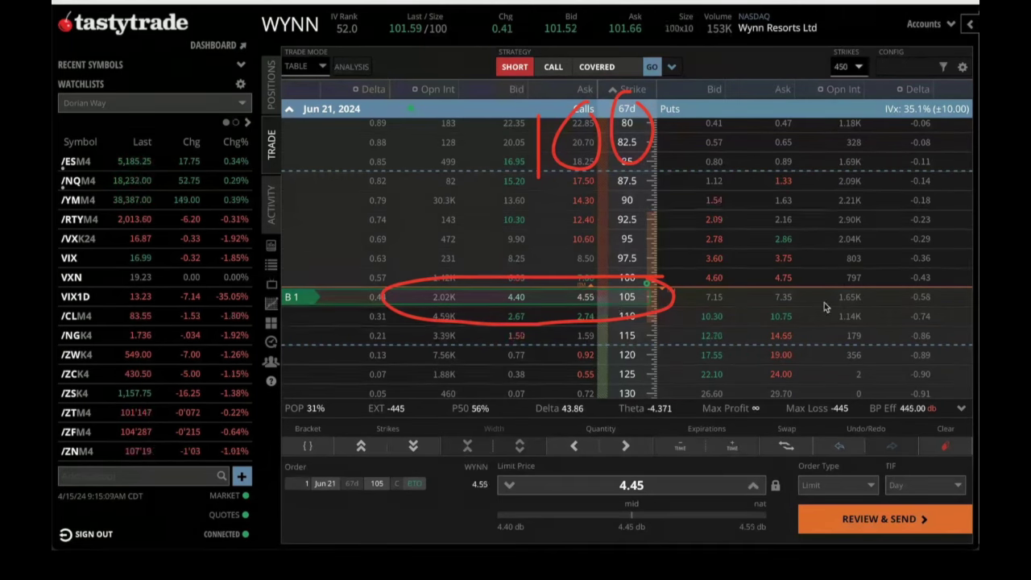
{"action": "mouse_move", "coordinate": [820, 282]}
{"action": "left_mouse_down"}
{"action": "mouse_move", "coordinate": [815, 396]}
{"action": "mouse_move", "coordinate": [842, 382]}
{"action": "left_mouse_up"}
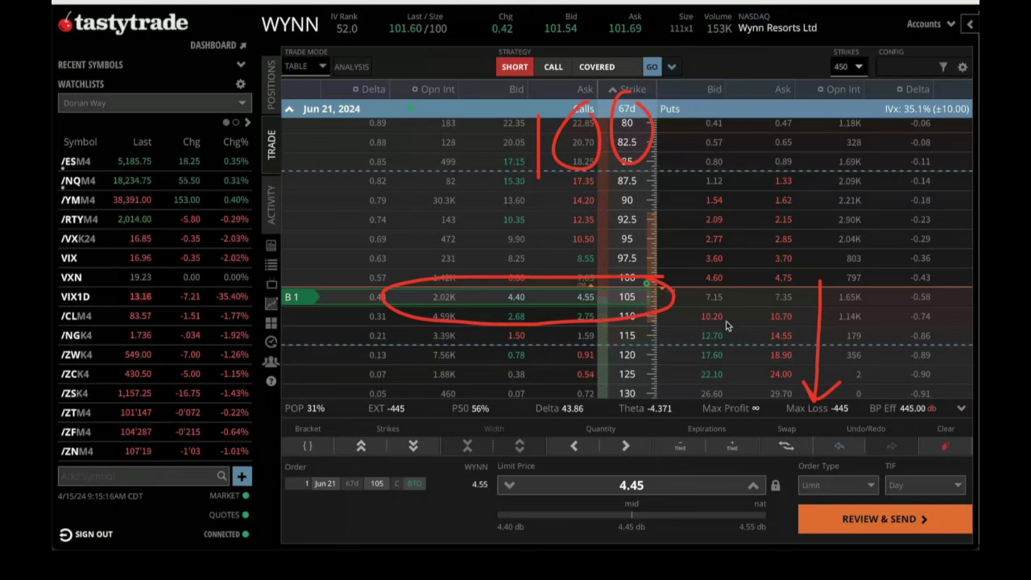
{"action": "key", "text": "Escape"}
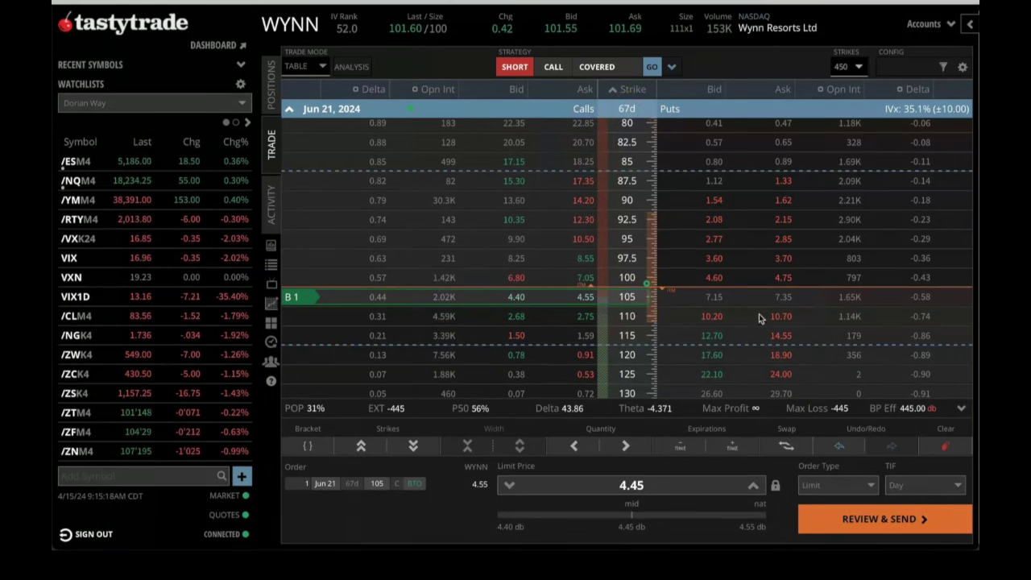
- Add one short May 17 110-strike call to the order alongside the long June 21 105-strike call
{"action": "left_click", "coordinate": [625, 112]}
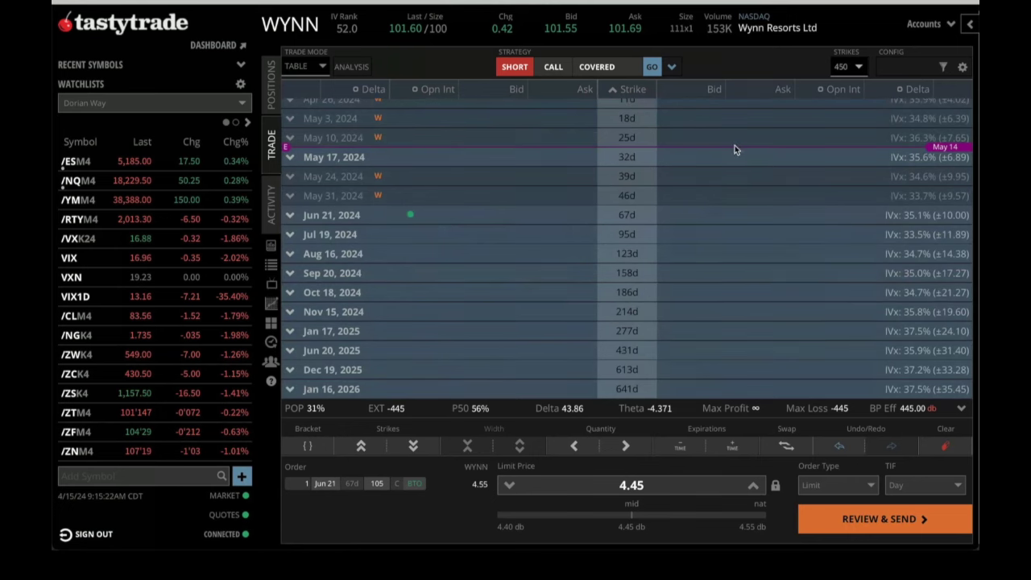
{"action": "scroll", "coordinate": [970, 246], "scroll_direction": "up", "scroll_amount": 1}
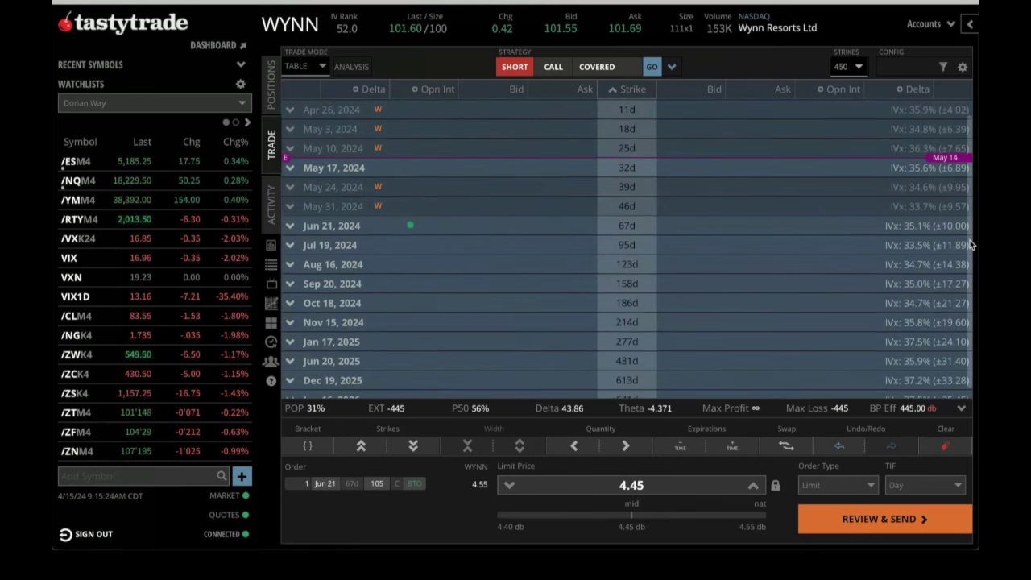
{"action": "scroll", "coordinate": [971, 242], "scroll_direction": "up", "scroll_amount": 1}
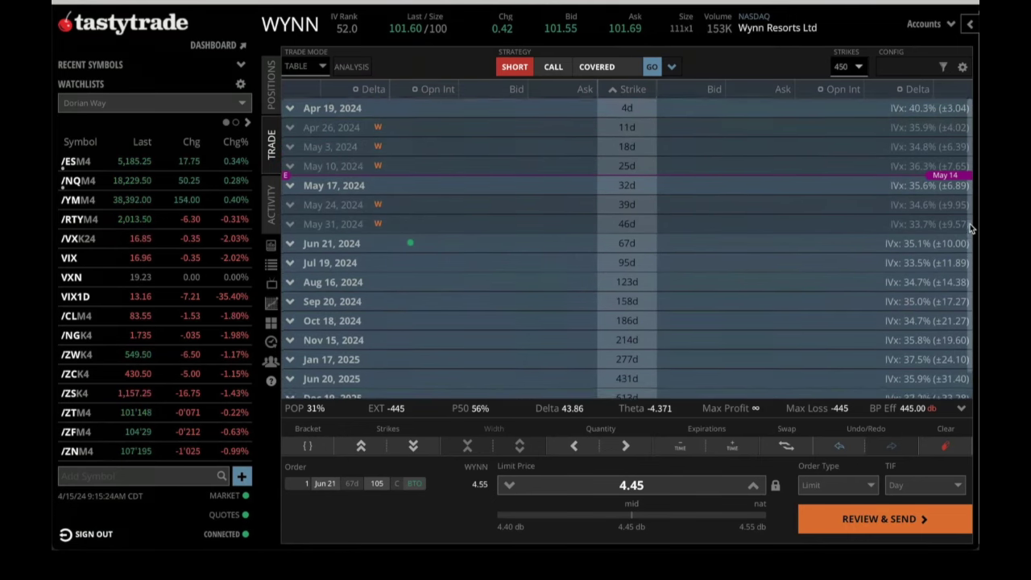
{"action": "left_click", "coordinate": [627, 187]}
{"action": "scroll", "coordinate": [889, 290], "scroll_direction": "down", "scroll_amount": 3}
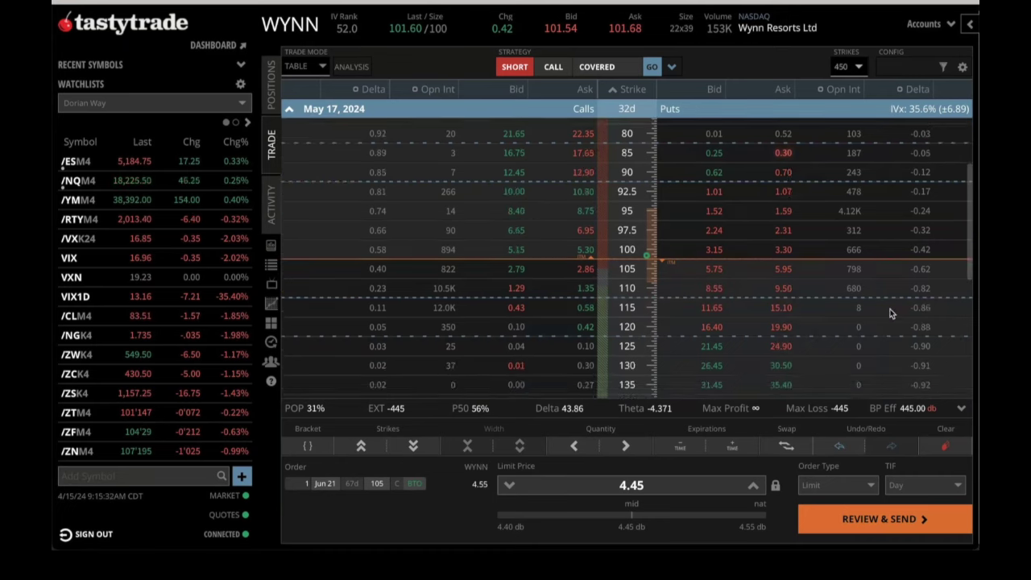
{"action": "scroll", "coordinate": [886, 257], "scroll_direction": "down", "scroll_amount": 1}
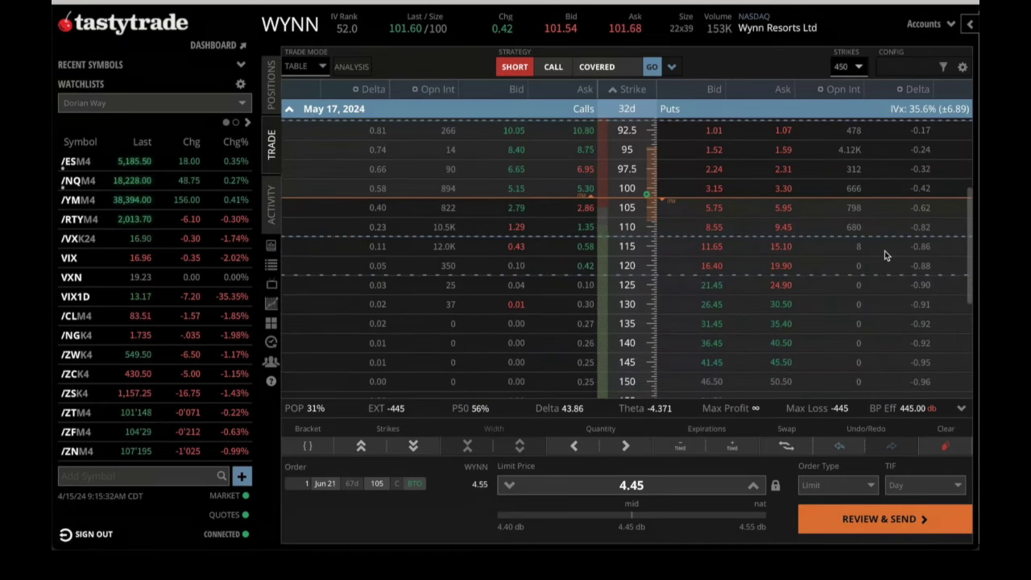
{"action": "scroll", "coordinate": [884, 254], "scroll_direction": "down", "scroll_amount": 1}
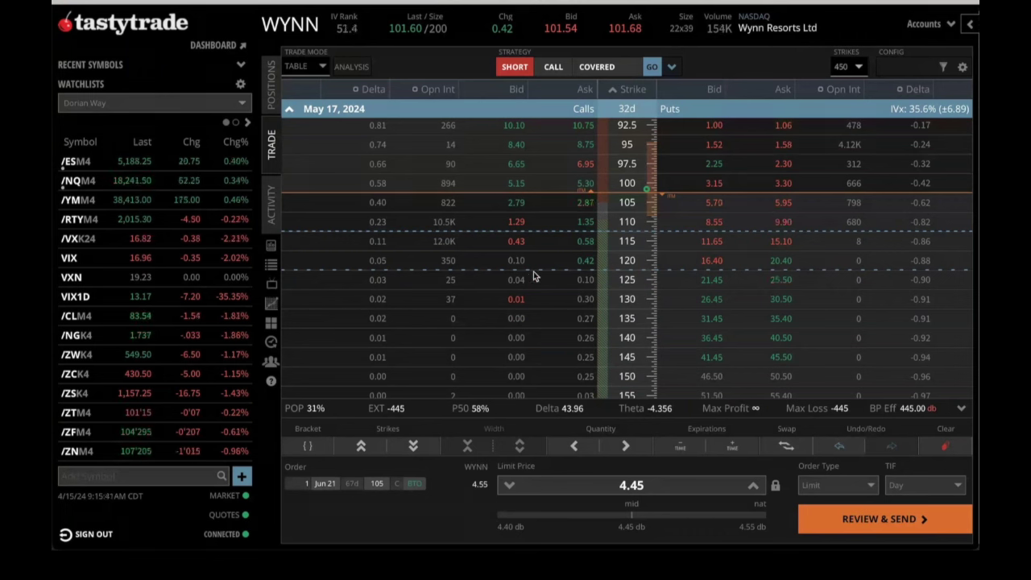
{"action": "left_click", "coordinate": [517, 223]}
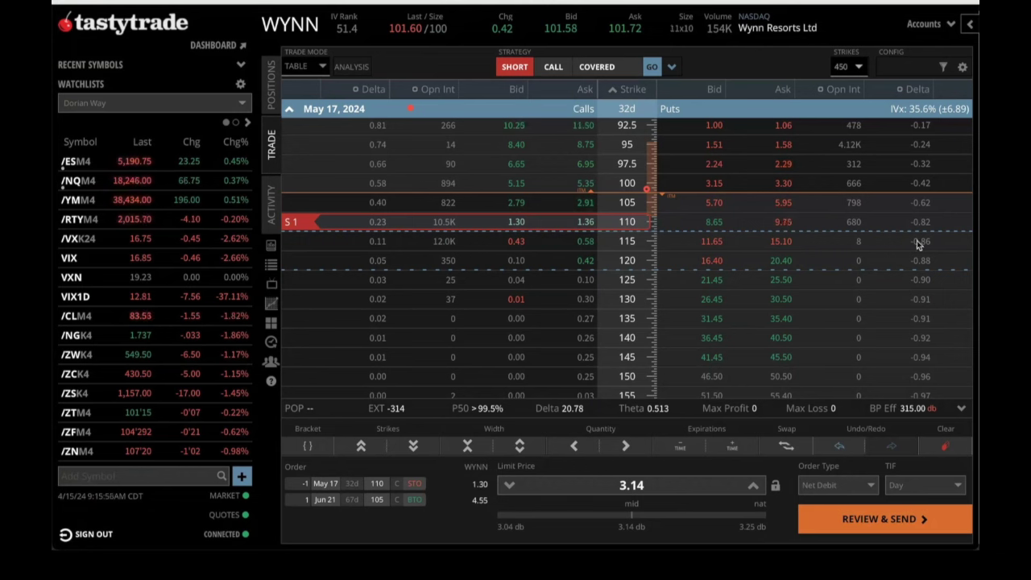
- Annotate the spread's cost with an arrow to BP Eff, a handwritten 300, and a circle around the 3.14 limit price
{"action": "left_click_drag", "start_coordinate": [917, 231], "coordinate": [898, 396]}
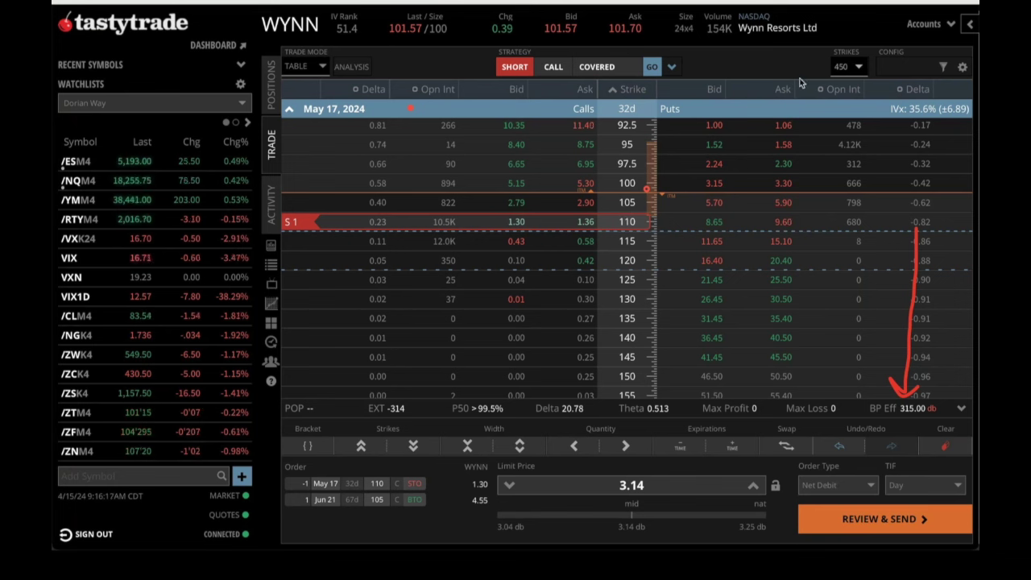
{"action": "mouse_move", "coordinate": [741, 56]}
{"action": "left_mouse_down"}
{"action": "mouse_move", "coordinate": [759, 69]}
{"action": "mouse_move", "coordinate": [745, 87]}
{"action": "left_mouse_up"}
{"action": "left_click_drag", "start_coordinate": [798, 64], "coordinate": [793, 67]}
{"action": "left_click_drag", "start_coordinate": [830, 36], "coordinate": [824, 45]}
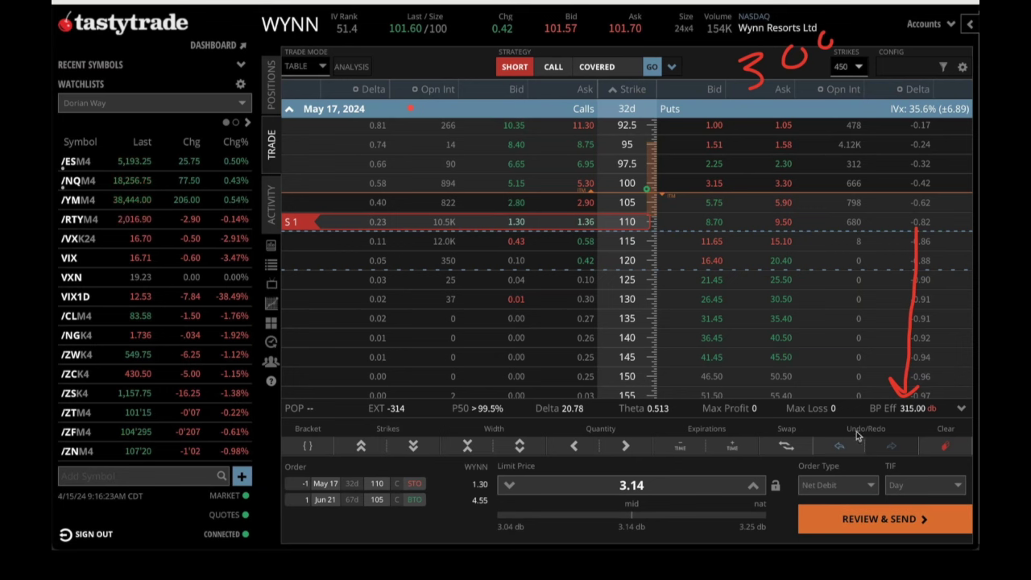
{"action": "left_click_drag", "start_coordinate": [651, 467], "coordinate": [672, 465]}
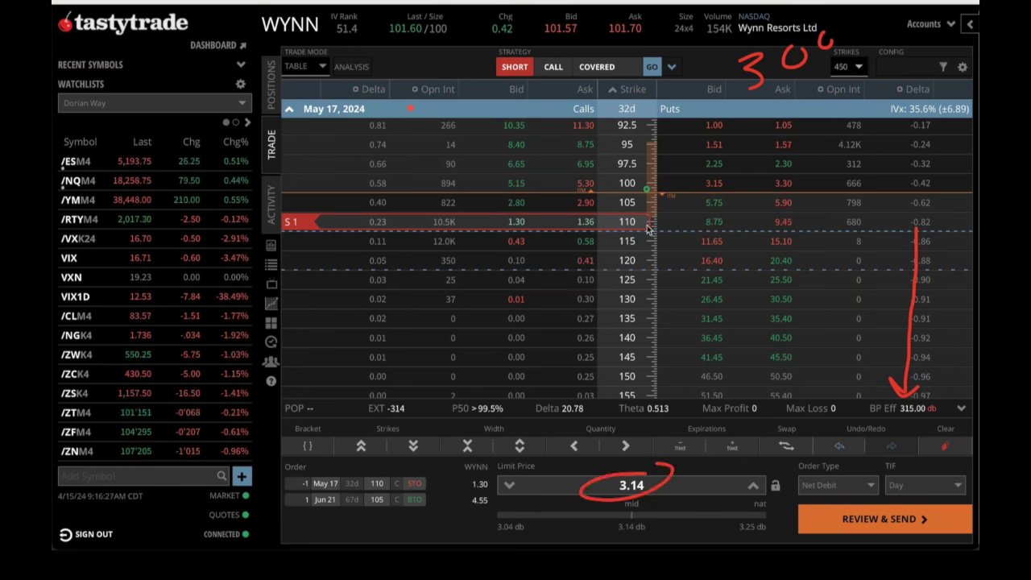
- Underline the order's 67d June 21 leg and draw a triangle around the May 17 expiration's 32d label
{"action": "mouse_move", "coordinate": [358, 80]}
{"action": "left_mouse_down"}
{"action": "mouse_move", "coordinate": [335, 89]}
{"action": "mouse_move", "coordinate": [354, 113]}
{"action": "mouse_move", "coordinate": [367, 87]}
{"action": "mouse_move", "coordinate": [399, 151]}
{"action": "left_mouse_up"}
{"action": "left_click_drag", "start_coordinate": [351, 513], "coordinate": [336, 515]}
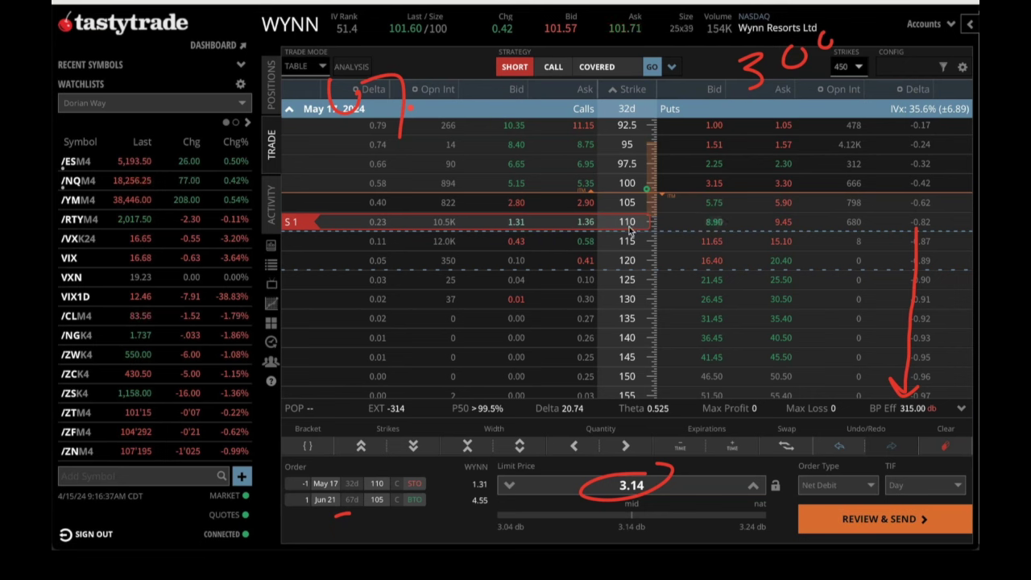
{"action": "mouse_move", "coordinate": [627, 80]}
{"action": "left_mouse_down"}
{"action": "mouse_move", "coordinate": [588, 126]}
{"action": "mouse_move", "coordinate": [627, 81]}
{"action": "left_mouse_up"}
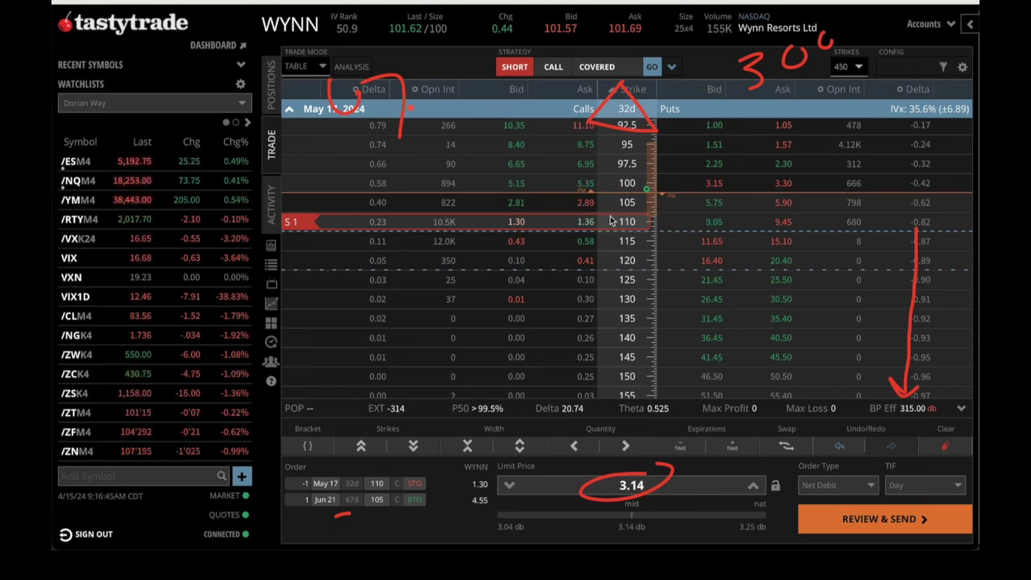
- Handwrite the calculation "5 x 100 = 500" across the call side of the May 17 chain
{"action": "mouse_move", "coordinate": [302, 327]}
{"action": "left_mouse_down"}
{"action": "mouse_move", "coordinate": [292, 341]}
{"action": "mouse_move", "coordinate": [314, 347]}
{"action": "mouse_move", "coordinate": [283, 369]}
{"action": "left_mouse_up"}
{"action": "mouse_move", "coordinate": [362, 312]}
{"action": "left_mouse_down"}
{"action": "mouse_move", "coordinate": [337, 360]}
{"action": "mouse_move", "coordinate": [387, 332]}
{"action": "mouse_move", "coordinate": [435, 284]}
{"action": "mouse_move", "coordinate": [459, 277]}
{"action": "mouse_move", "coordinate": [461, 298]}
{"action": "left_mouse_up"}
{"action": "left_click_drag", "start_coordinate": [514, 266], "coordinate": [503, 296]}
{"action": "mouse_move", "coordinate": [513, 265]}
{"action": "left_mouse_down"}
{"action": "mouse_move", "coordinate": [531, 260]}
{"action": "mouse_move", "coordinate": [539, 278]}
{"action": "mouse_move", "coordinate": [581, 241]}
{"action": "left_mouse_up"}
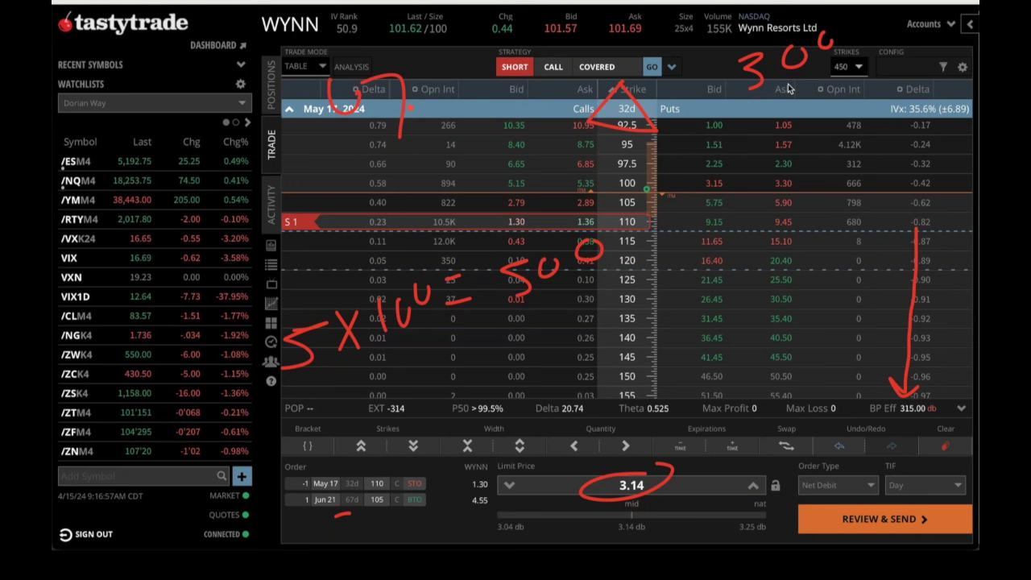
- Handwrite a subtraction of 300 beneath the 500, rule a line under it, and write the result 200
{"action": "mouse_move", "coordinate": [486, 339]}
{"action": "left_mouse_down"}
{"action": "mouse_move", "coordinate": [544, 323]}
{"action": "mouse_move", "coordinate": [599, 278]}
{"action": "left_mouse_up"}
{"action": "left_click_drag", "start_coordinate": [478, 368], "coordinate": [657, 292]}
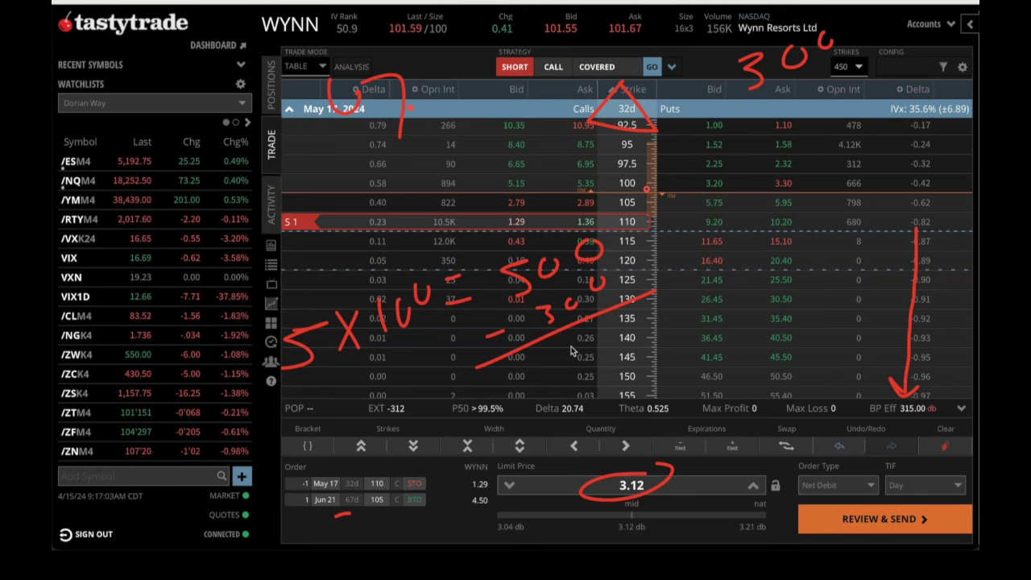
{"action": "mouse_move", "coordinate": [569, 342]}
{"action": "left_mouse_down"}
{"action": "mouse_move", "coordinate": [574, 370]}
{"action": "mouse_move", "coordinate": [610, 354]}
{"action": "mouse_move", "coordinate": [622, 333]}
{"action": "left_mouse_up"}
{"action": "left_click_drag", "start_coordinate": [638, 313], "coordinate": [643, 311]}
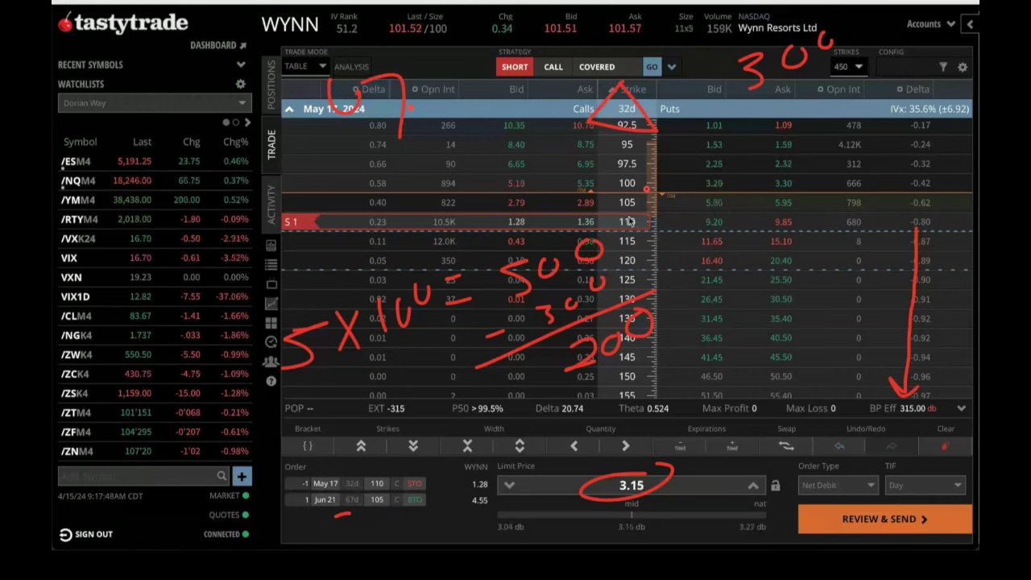
- Draw an arrow to the short 110-strike call row and handwrite 110 over 105 with a line beneath across the puts
{"action": "mouse_move", "coordinate": [270, 172]}
{"action": "left_mouse_down"}
{"action": "mouse_move", "coordinate": [329, 165]}
{"action": "mouse_move", "coordinate": [469, 211]}
{"action": "left_mouse_up"}
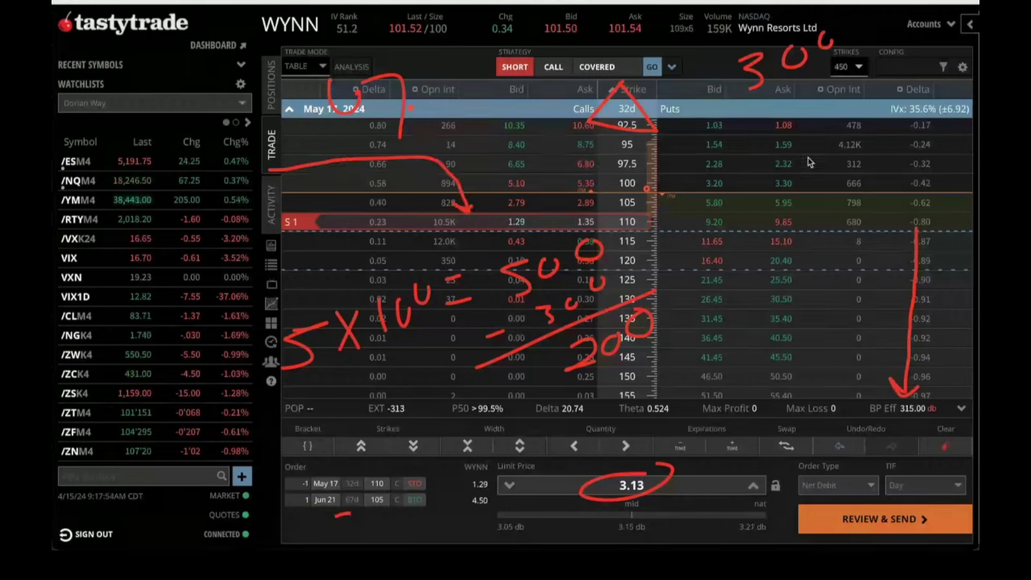
{"action": "left_click_drag", "start_coordinate": [818, 127], "coordinate": [818, 158]}
{"action": "left_click_drag", "start_coordinate": [864, 133], "coordinate": [869, 129]}
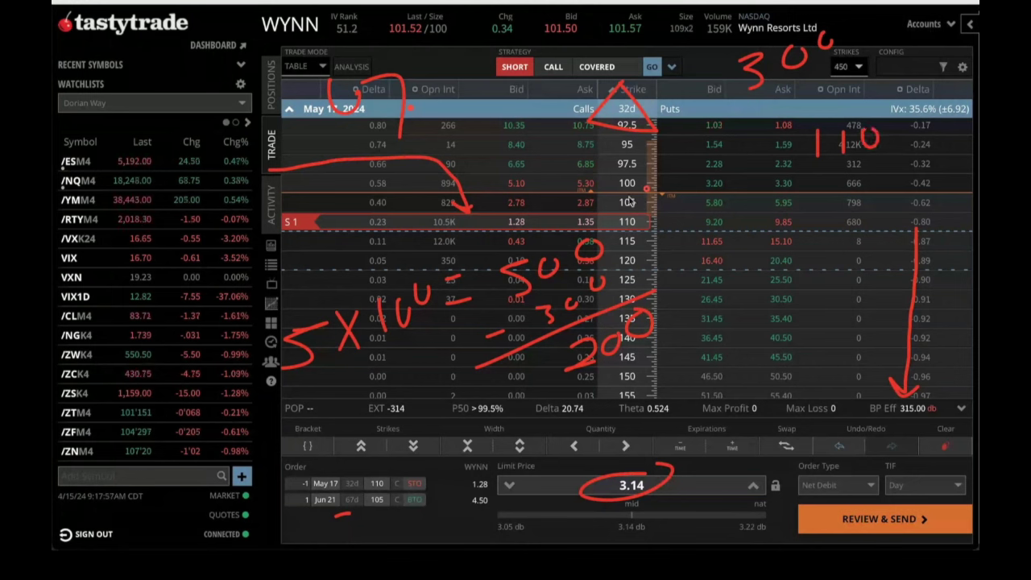
{"action": "mouse_move", "coordinate": [821, 184]}
{"action": "left_mouse_down"}
{"action": "mouse_move", "coordinate": [821, 208]}
{"action": "mouse_move", "coordinate": [879, 185]}
{"action": "left_mouse_up"}
{"action": "left_click_drag", "start_coordinate": [726, 240], "coordinate": [931, 193]}
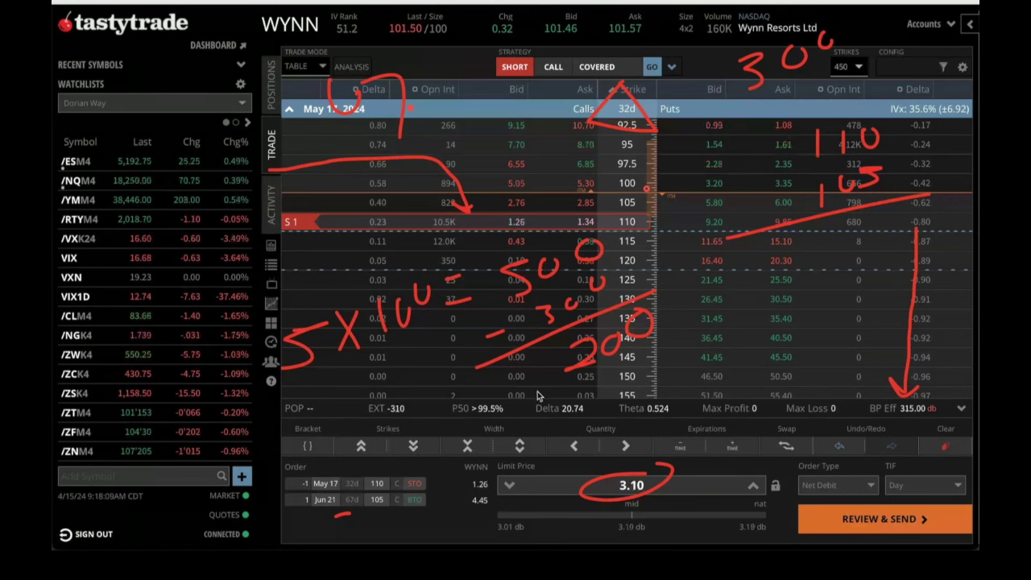
- Underline the handwritten 200 result and circle the handwritten 300 cost
{"action": "left_click_drag", "start_coordinate": [537, 391], "coordinate": [675, 336]}
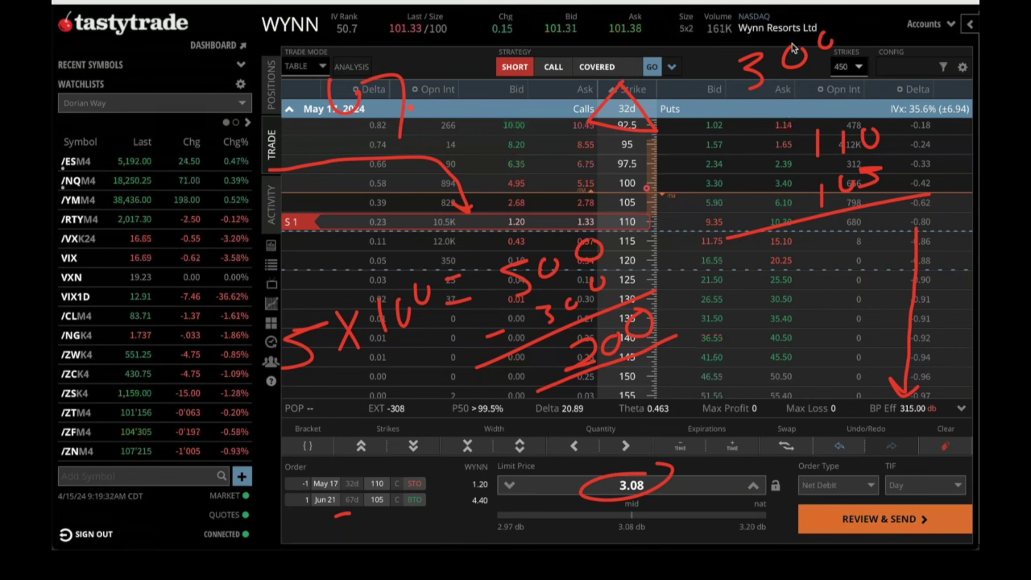
{"action": "mouse_move", "coordinate": [838, 11]}
{"action": "left_mouse_down"}
{"action": "mouse_move", "coordinate": [709, 69]}
{"action": "mouse_move", "coordinate": [866, 20]}
{"action": "left_mouse_up"}
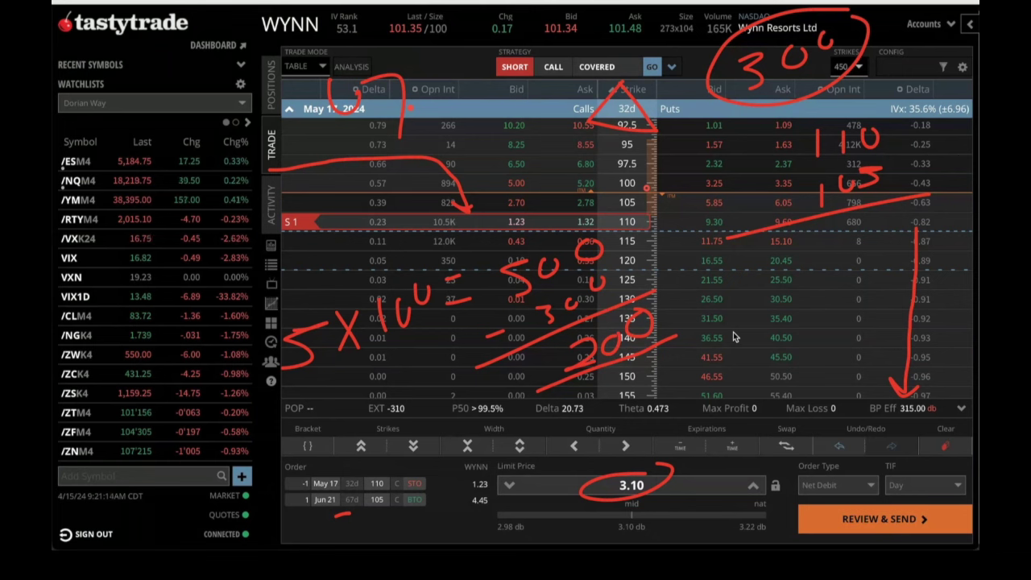
- Clear all handwritten annotations and collapse the May 17 chain back to the list of expirations
{"action": "key", "text": "Escape"}
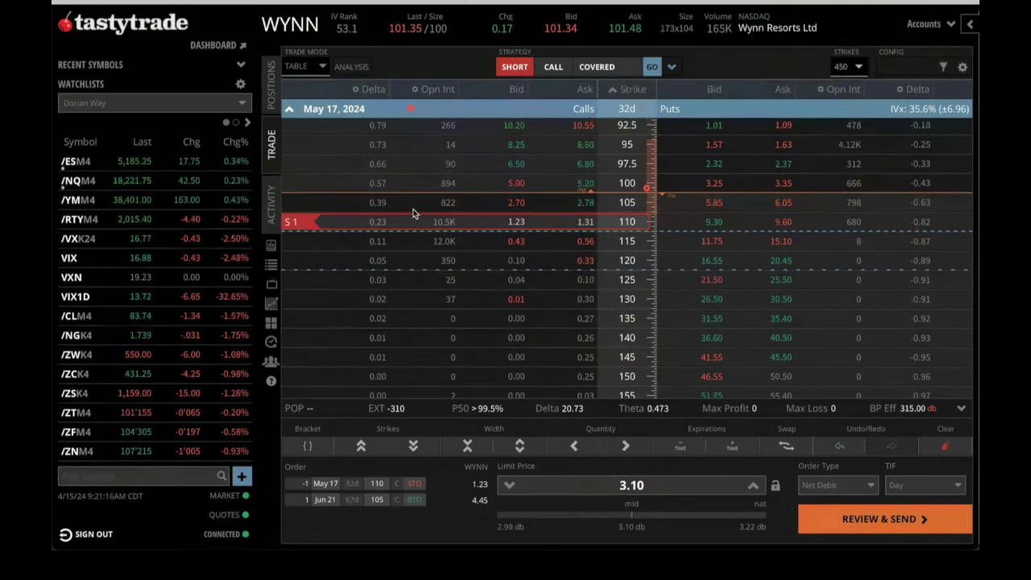
{"action": "left_click", "coordinate": [273, 105]}
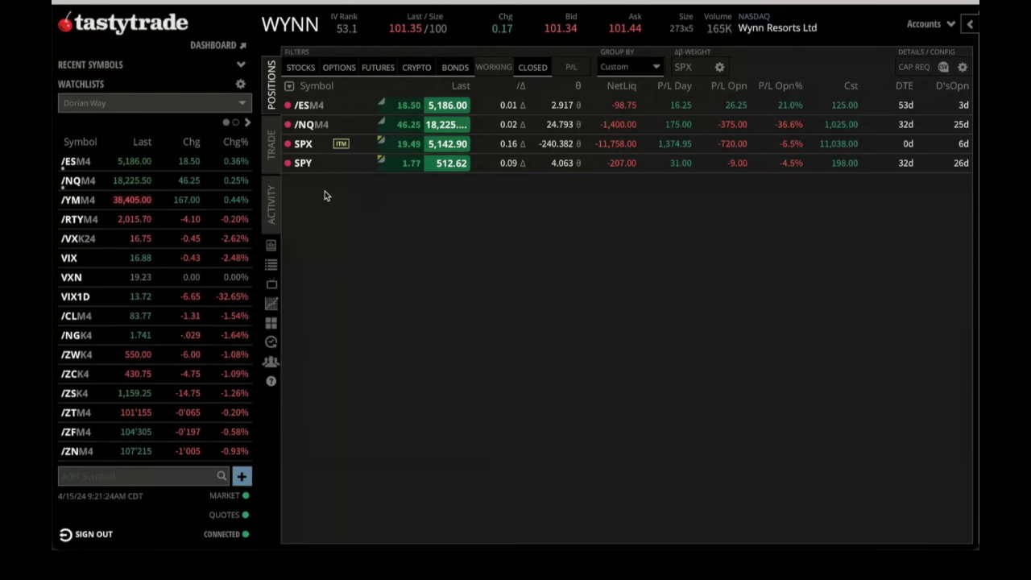
{"action": "left_click", "coordinate": [273, 151]}
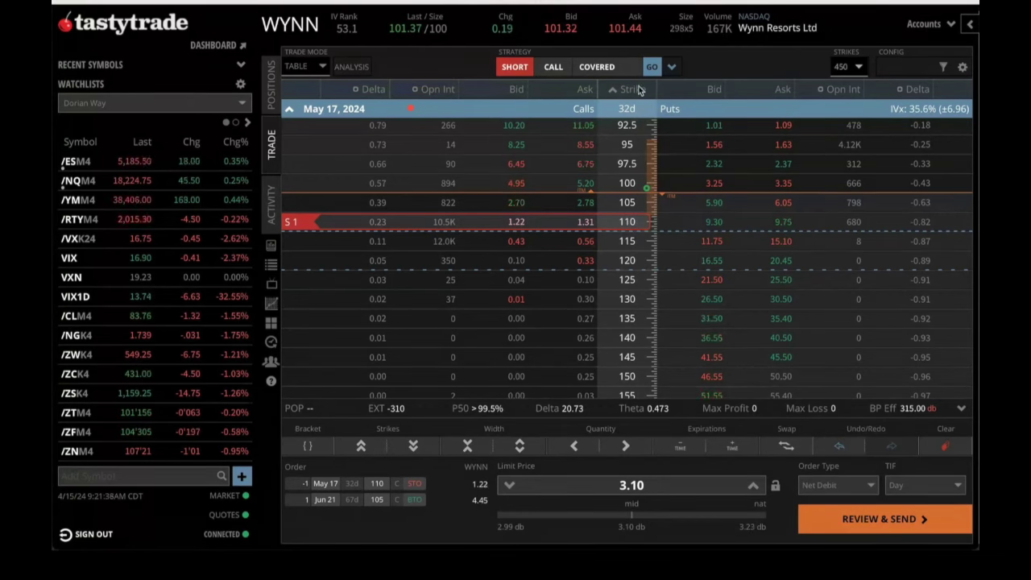
{"action": "left_click_drag", "start_coordinate": [656, 88], "coordinate": [665, 100]}
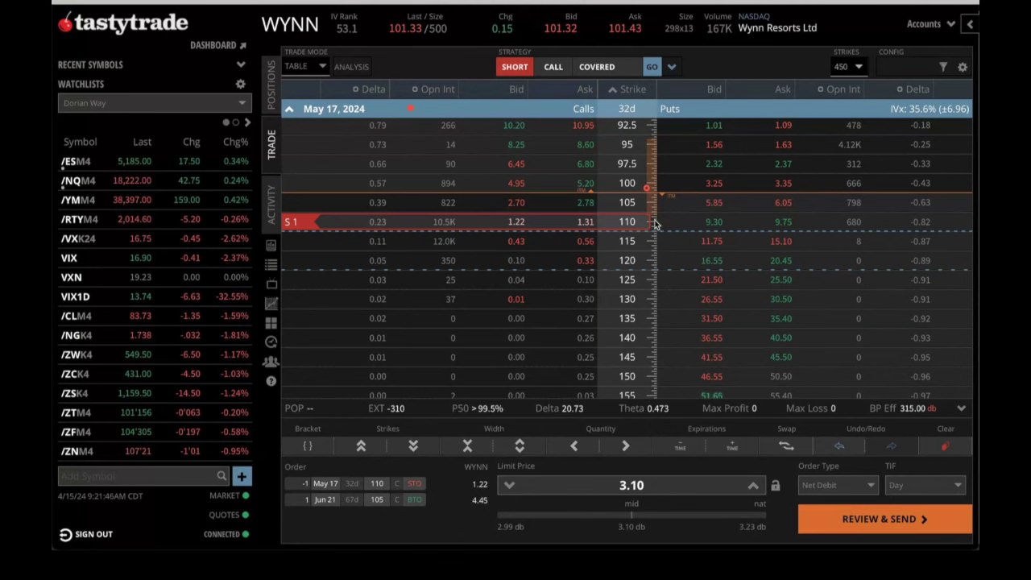
{"action": "left_click", "coordinate": [635, 113]}
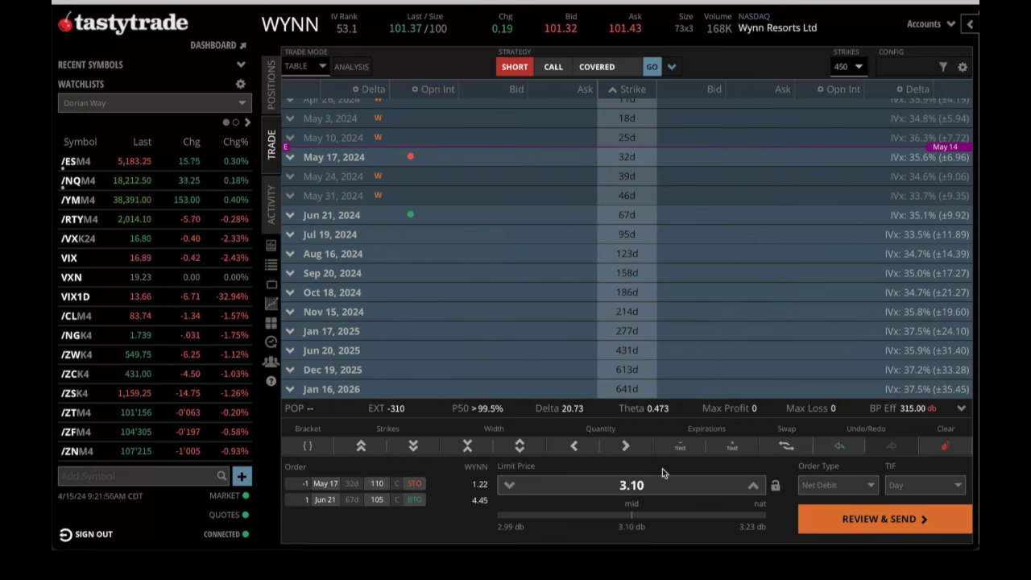
- Circle the order's limit price and handwrite a circled 200 across the expiration list
{"action": "mouse_move", "coordinate": [672, 465]}
{"action": "left_mouse_down"}
{"action": "mouse_move", "coordinate": [644, 513]}
{"action": "mouse_move", "coordinate": [667, 467]}
{"action": "left_mouse_up"}
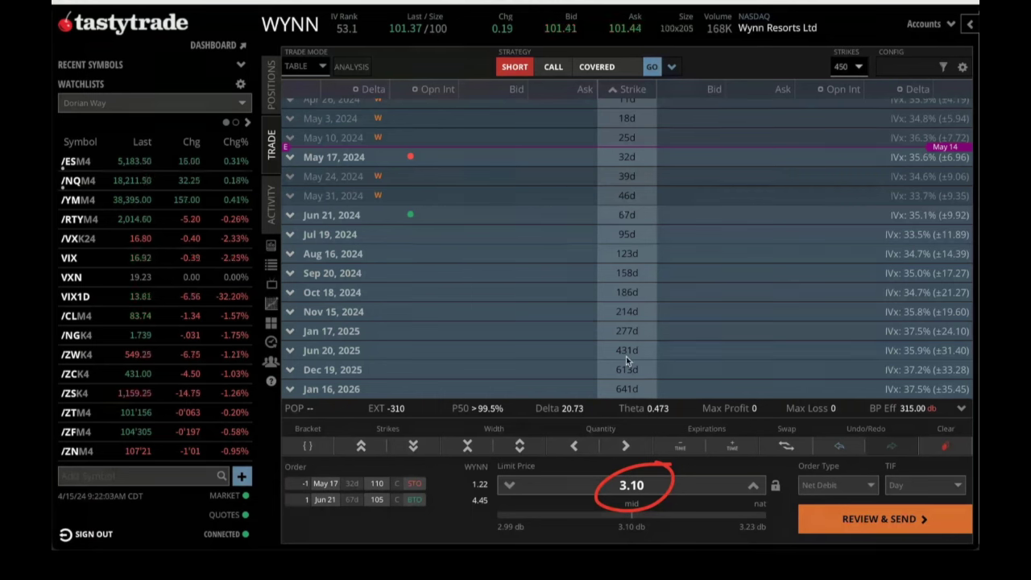
{"action": "mouse_move", "coordinate": [605, 228]}
{"action": "left_mouse_down"}
{"action": "mouse_move", "coordinate": [596, 253]}
{"action": "mouse_move", "coordinate": [638, 247]}
{"action": "left_mouse_up"}
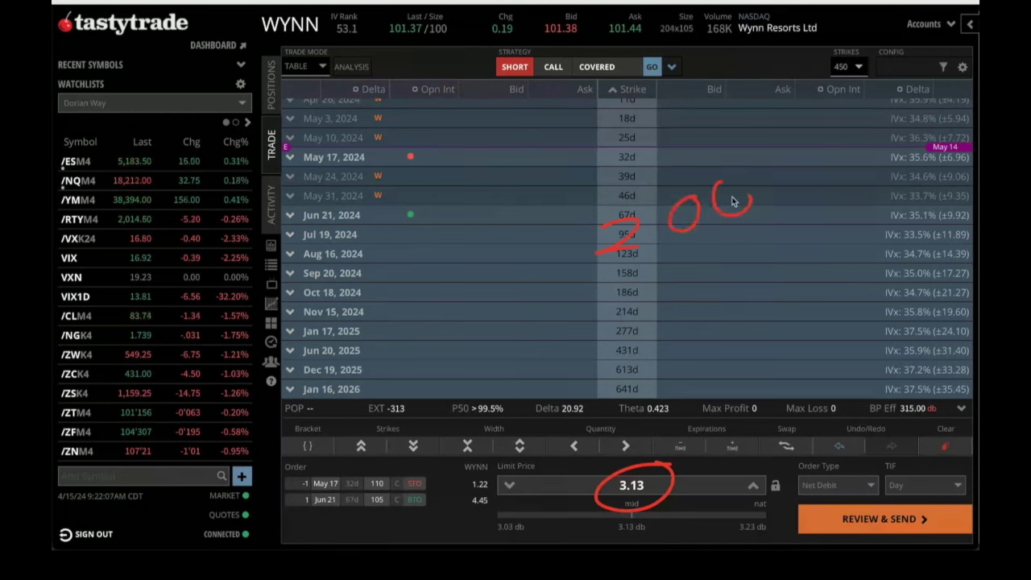
{"action": "left_click_drag", "start_coordinate": [729, 166], "coordinate": [721, 179]}
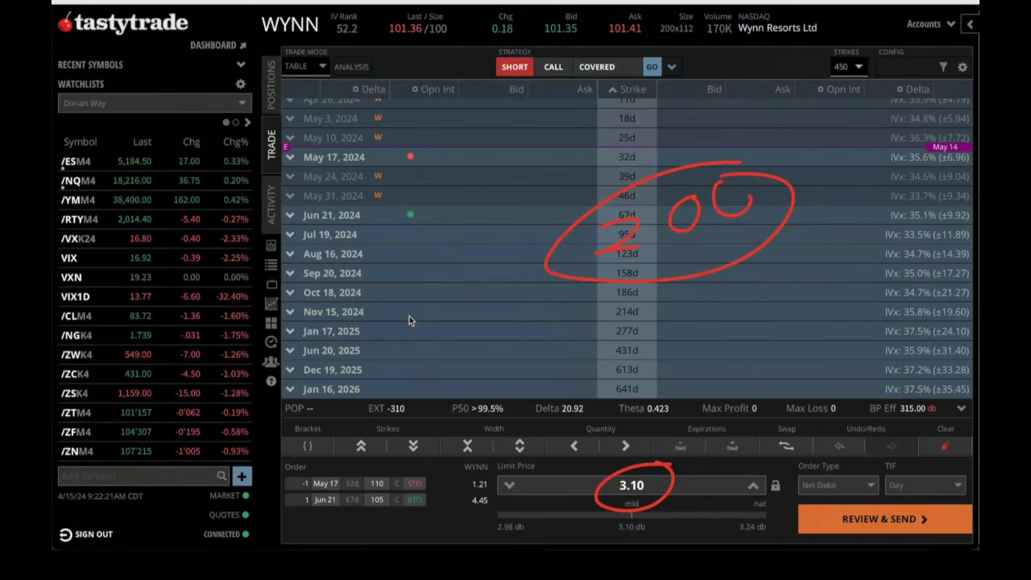
- Clear the WYNN spread order and load the option chain for AAPL
{"action": "left_click", "coordinate": [946, 446]}
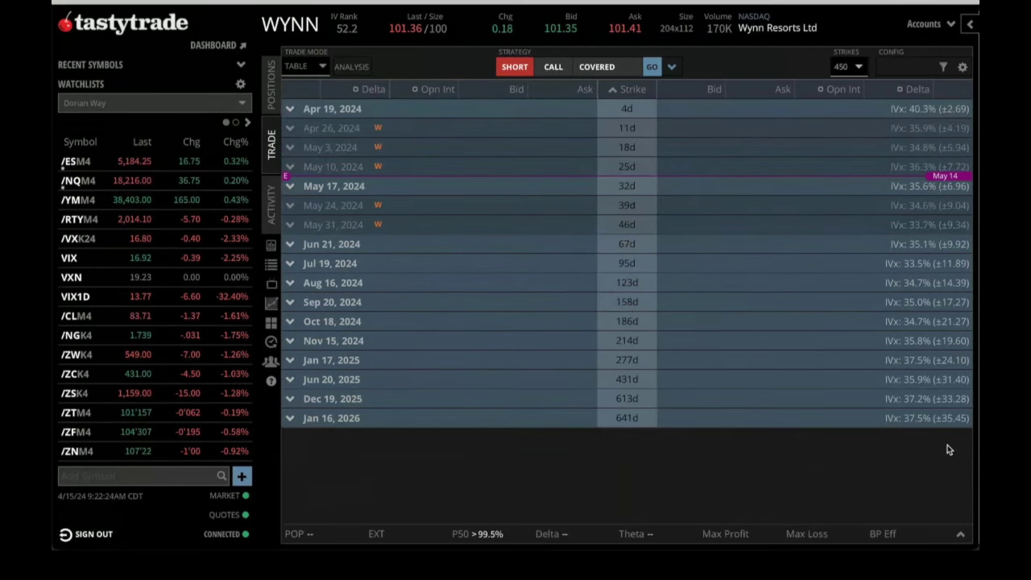
{"action": "left_click", "coordinate": [320, 29]}
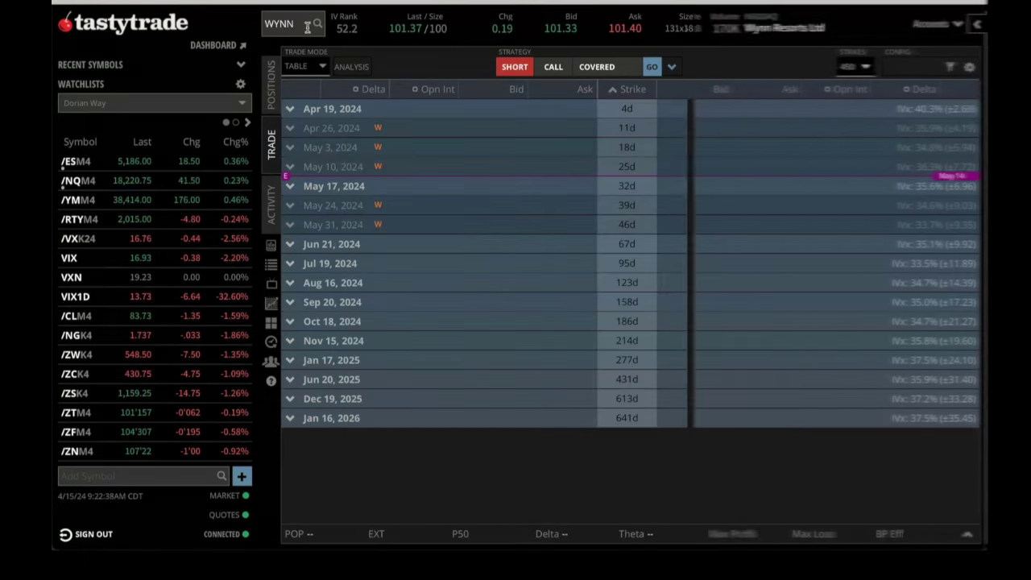
{"action": "left_click", "coordinate": [307, 27]}
{"action": "type", "text": "AAPL"}
{"action": "key", "text": "Return"}
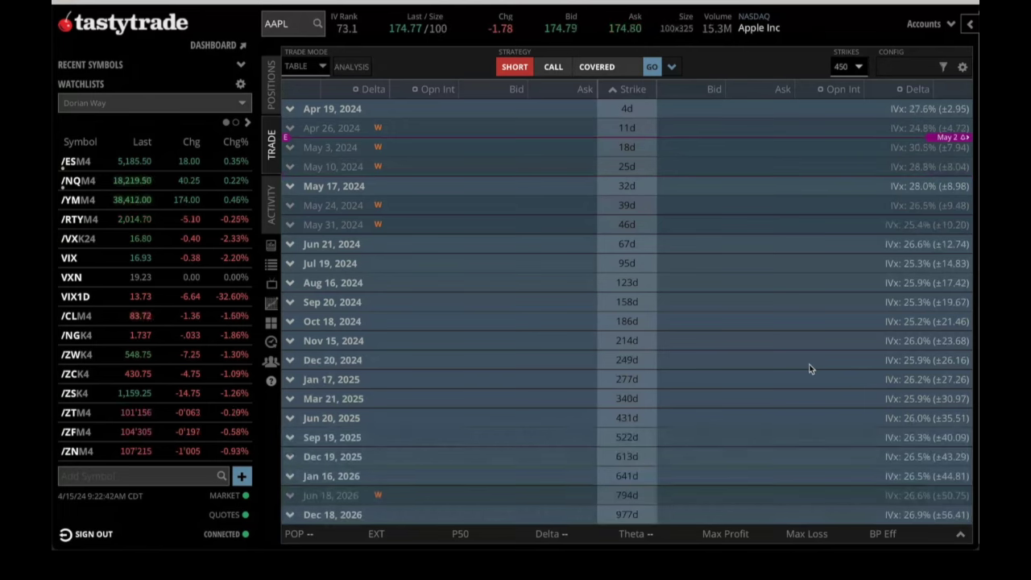
- Expand the March 21, 2025 expiration and add one long 175-strike call to the order
{"action": "left_click", "coordinate": [707, 395]}
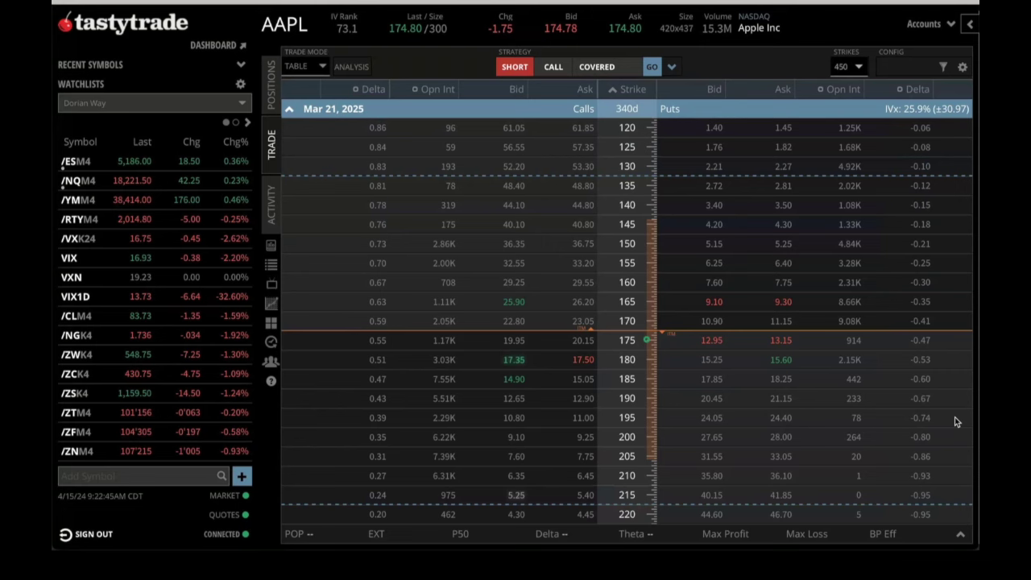
{"action": "scroll", "coordinate": [955, 416], "scroll_direction": "down", "scroll_amount": 2}
{"action": "scroll", "coordinate": [956, 371], "scroll_direction": "up", "scroll_amount": 1}
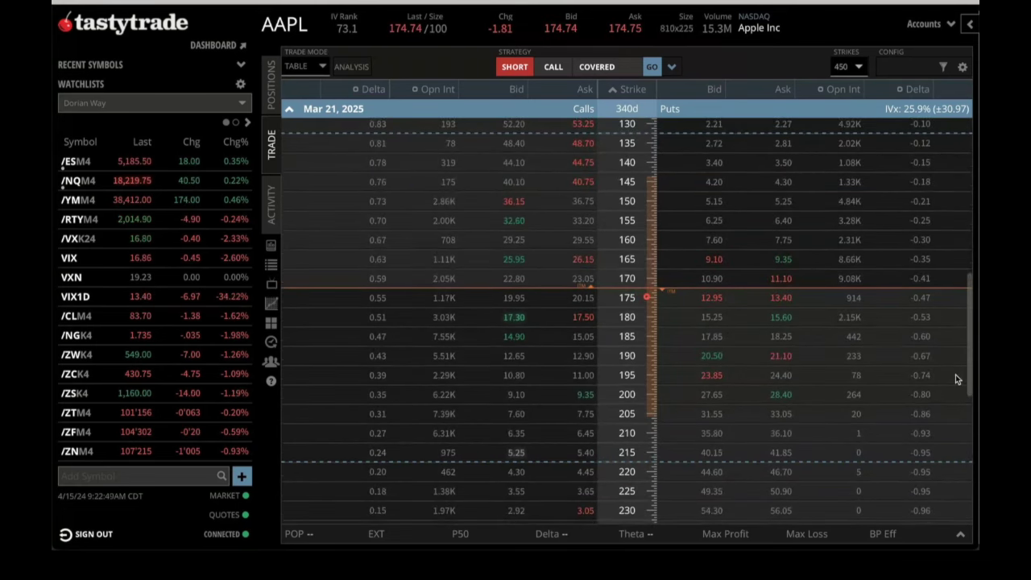
{"action": "scroll", "coordinate": [956, 375], "scroll_direction": "up", "scroll_amount": 1}
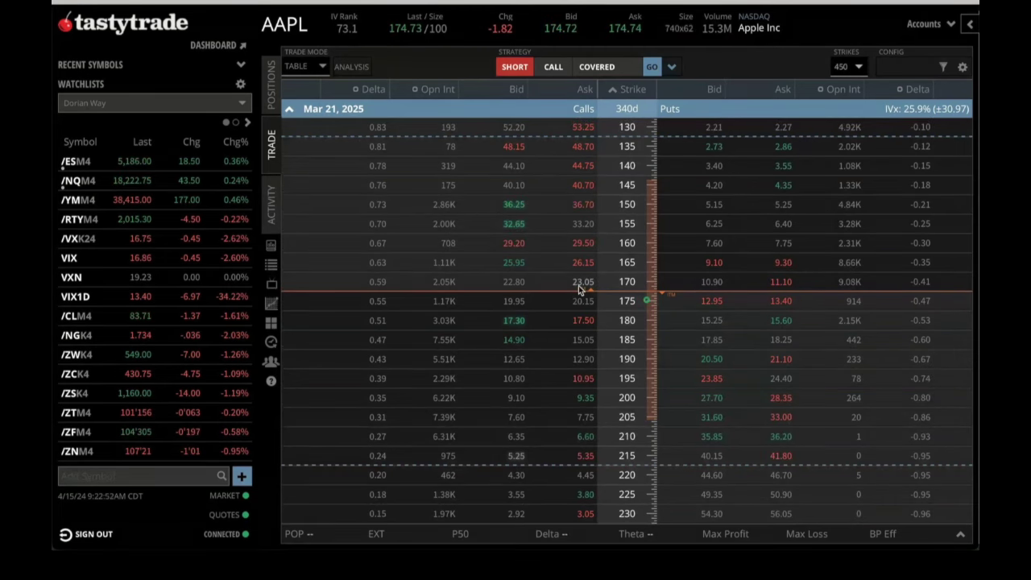
{"action": "left_click", "coordinate": [582, 299]}
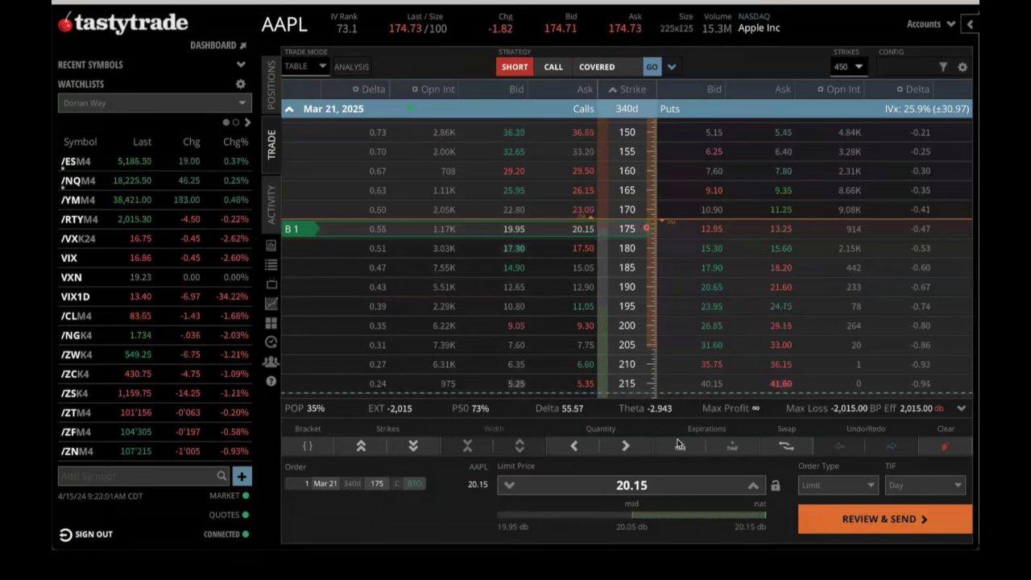
- Delete the long call leg and set up an order to buy 100 shares of AAPL stock at a 174.65 limit price
{"action": "mouse_move", "coordinate": [592, 231]}
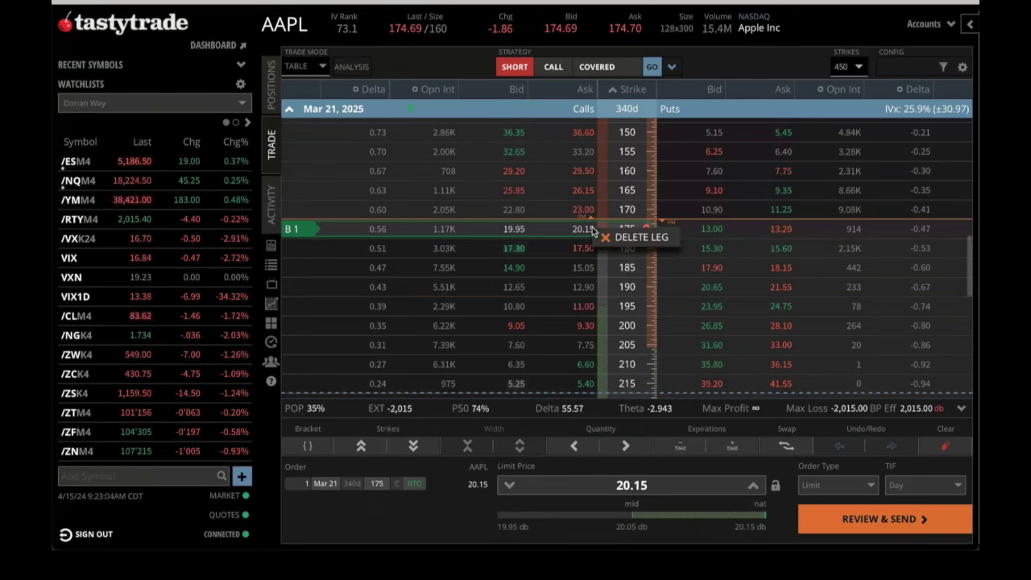
{"action": "left_click", "coordinate": [606, 238]}
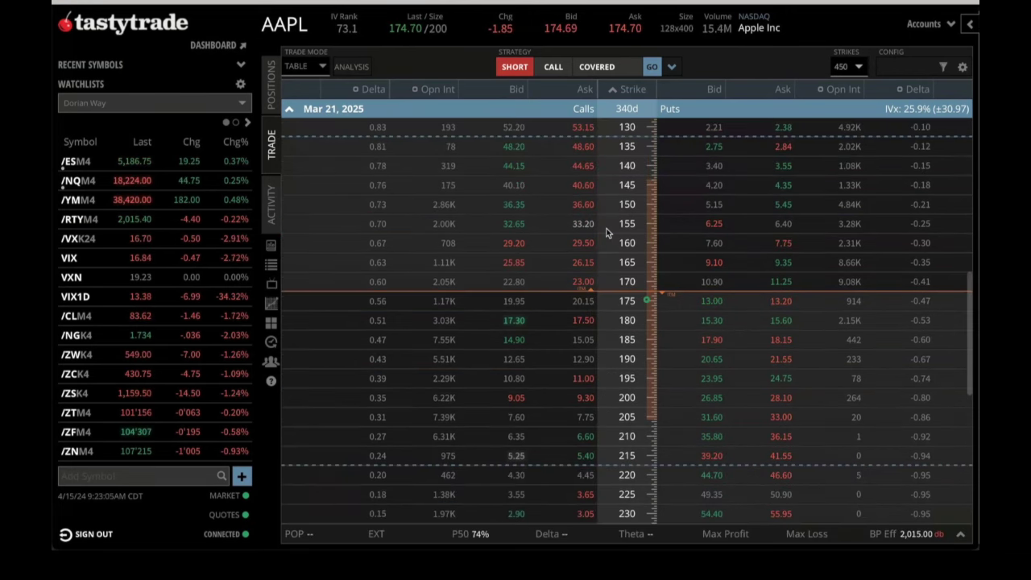
{"action": "left_click", "coordinate": [622, 36]}
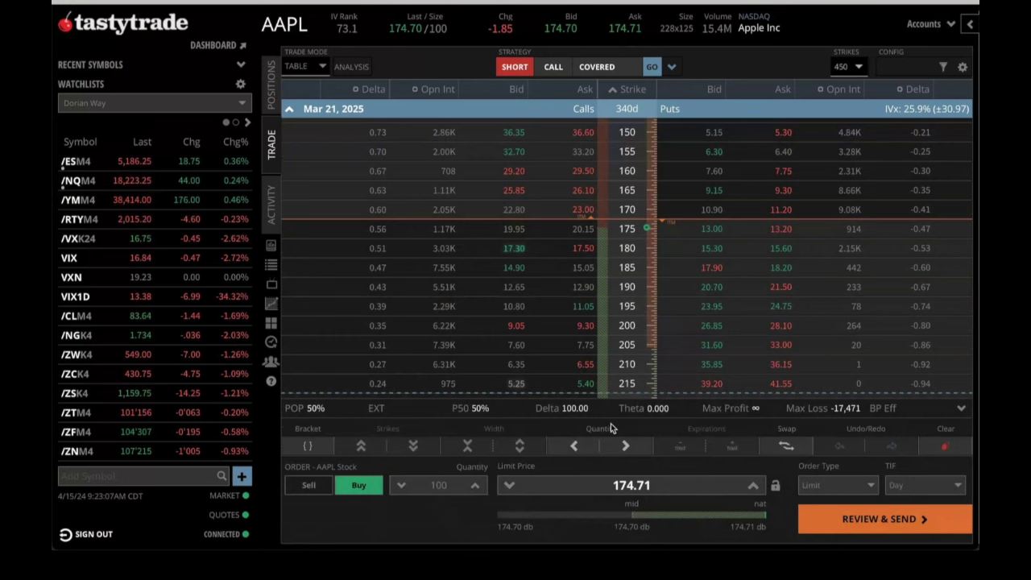
{"action": "left_click", "coordinate": [630, 509]}
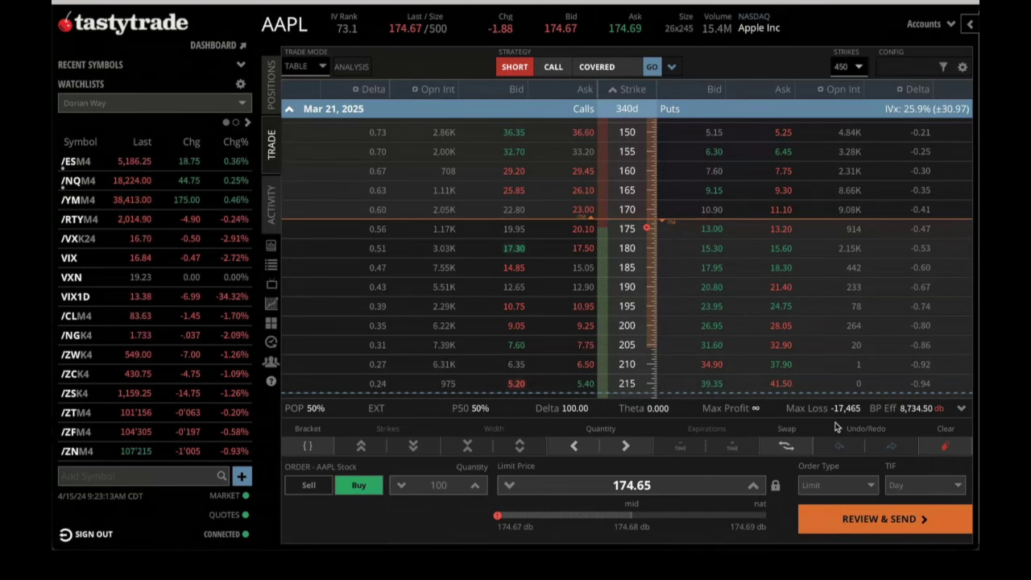
- Build a spread of one long March 21, 2025 175-strike call and one short May 17, 2024 190-strike call
{"action": "left_click", "coordinate": [583, 229]}
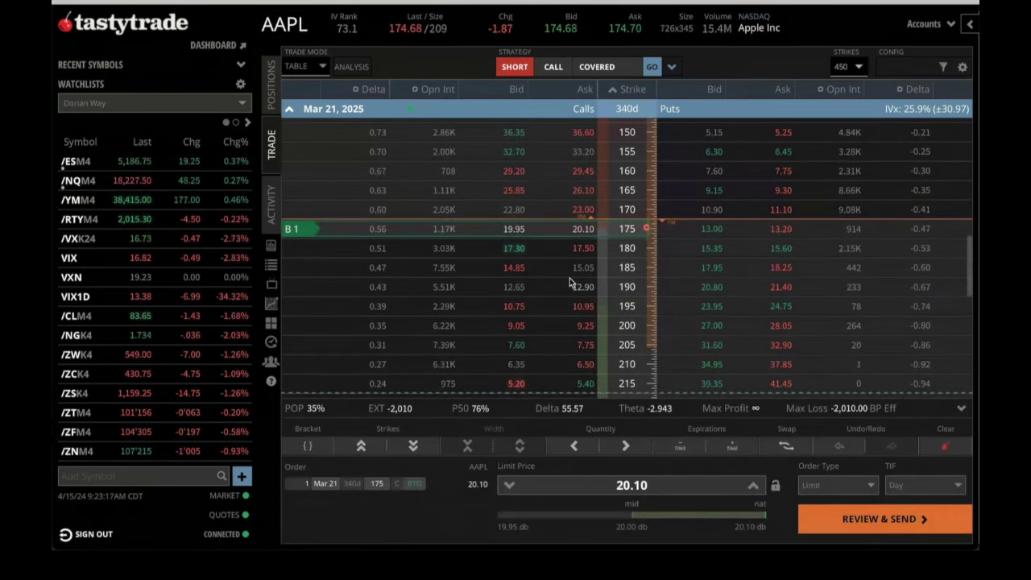
{"action": "left_click", "coordinate": [627, 113]}
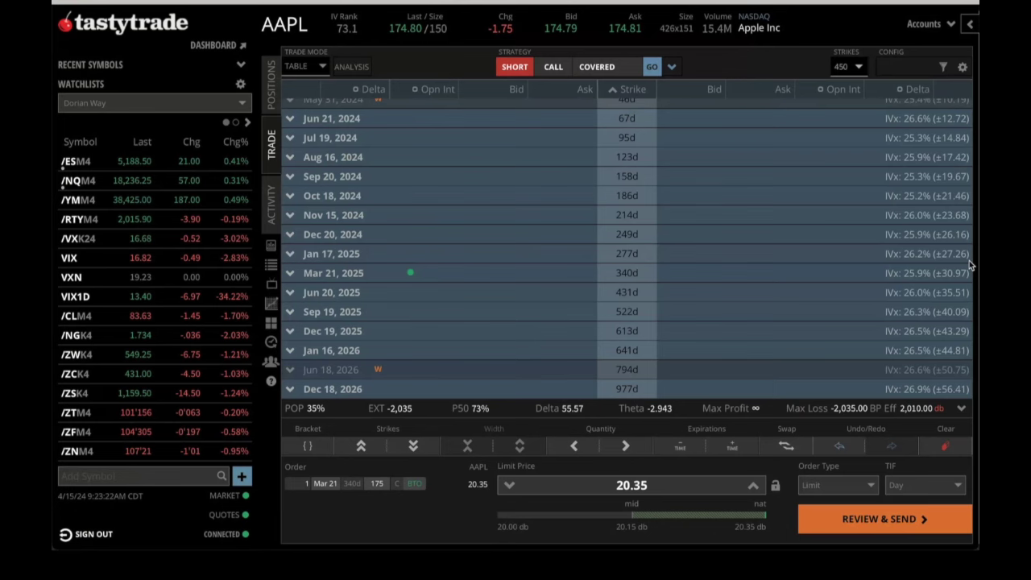
{"action": "left_click_drag", "start_coordinate": [969, 260], "coordinate": [967, 165]}
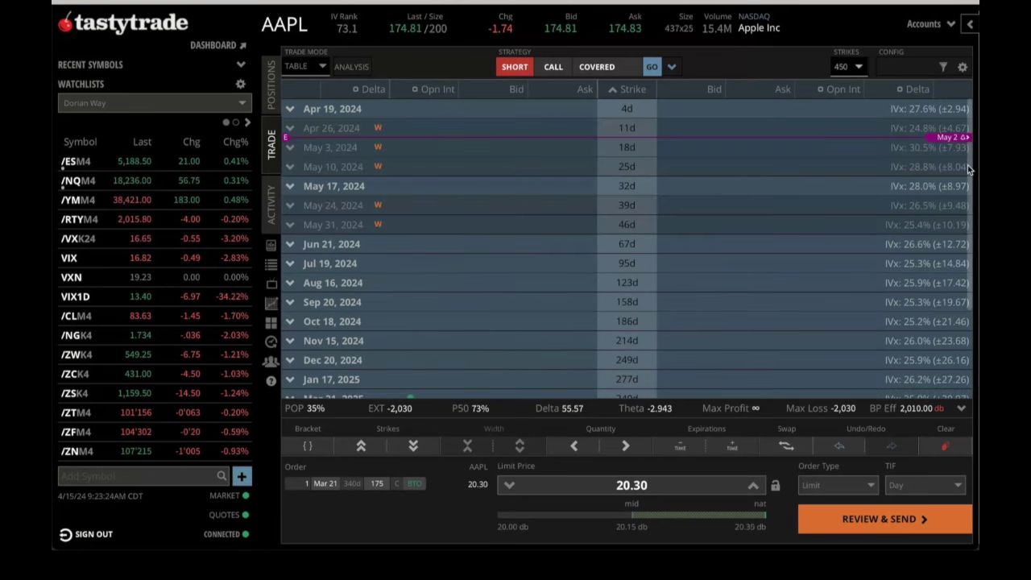
{"action": "left_click", "coordinate": [623, 187]}
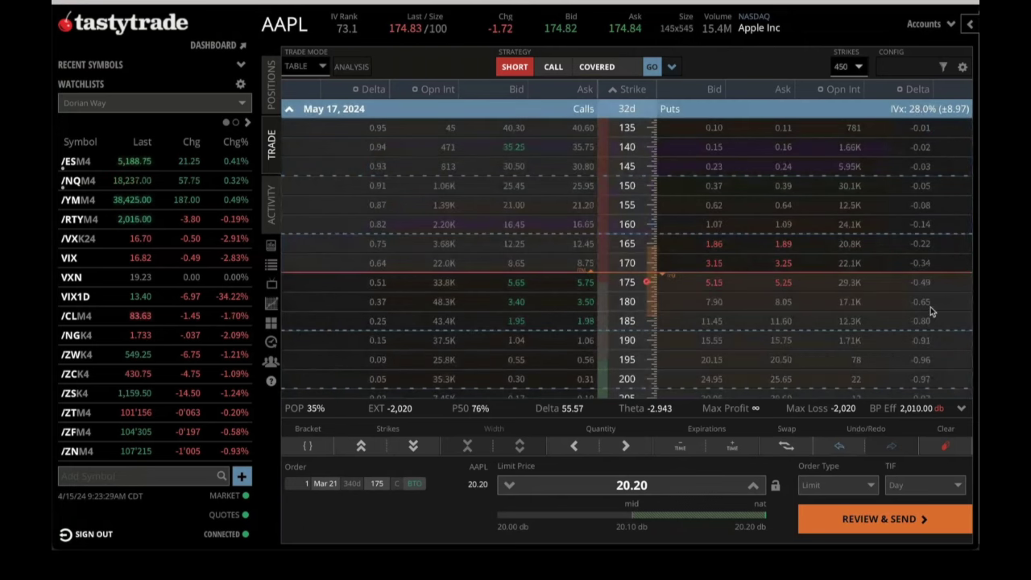
{"action": "scroll", "coordinate": [939, 313], "scroll_direction": "down", "scroll_amount": 3}
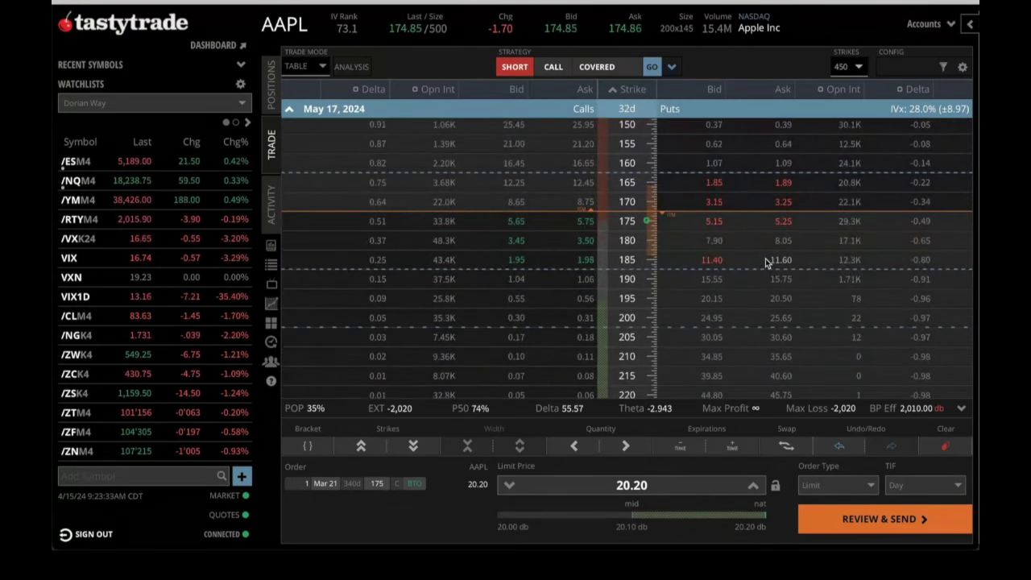
{"action": "left_click", "coordinate": [516, 279]}
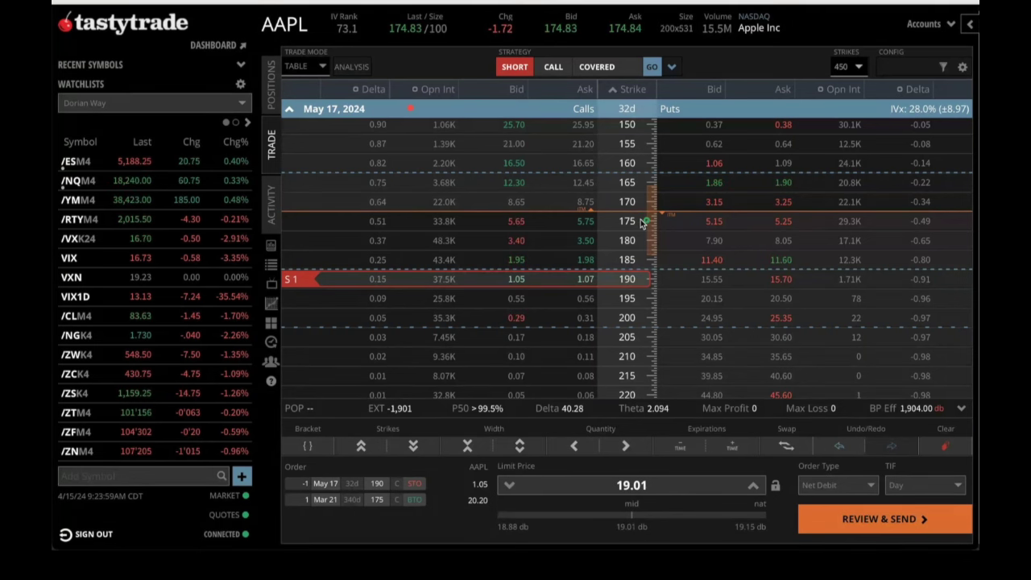
- Draw a bracket linking the 175 and 190 strikes and handwrite 1500 across the puts side
{"action": "mouse_move", "coordinate": [643, 222]}
{"action": "left_mouse_down"}
{"action": "mouse_move", "coordinate": [708, 225]}
{"action": "mouse_move", "coordinate": [699, 256]}
{"action": "mouse_move", "coordinate": [665, 282]}
{"action": "left_mouse_up"}
{"action": "left_click_drag", "start_coordinate": [750, 149], "coordinate": [751, 179]}
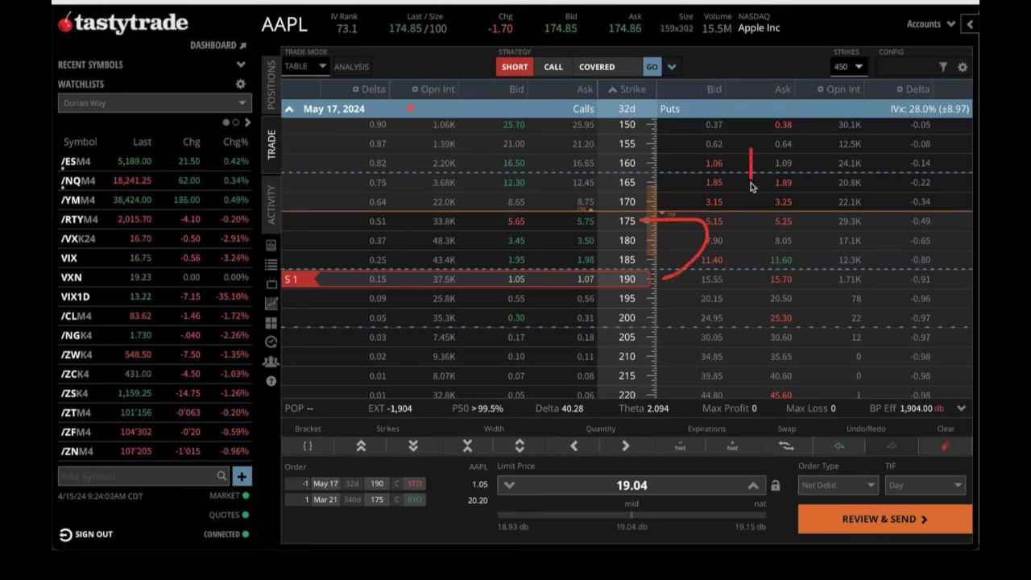
{"action": "mouse_move", "coordinate": [778, 141]}
{"action": "left_mouse_down"}
{"action": "mouse_move", "coordinate": [797, 159]}
{"action": "mouse_move", "coordinate": [775, 172]}
{"action": "left_mouse_up"}
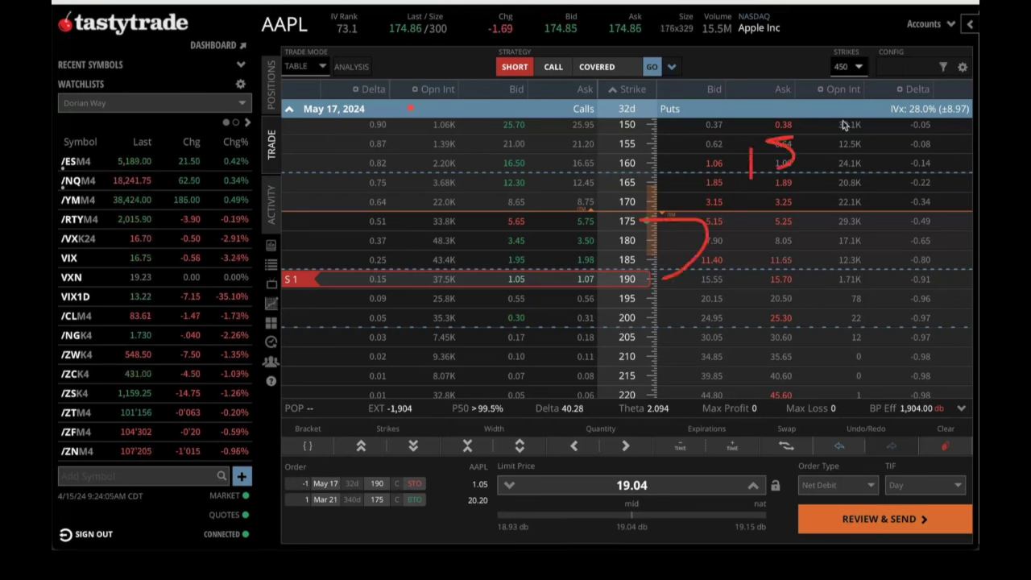
{"action": "left_click_drag", "start_coordinate": [833, 129], "coordinate": [864, 117]}
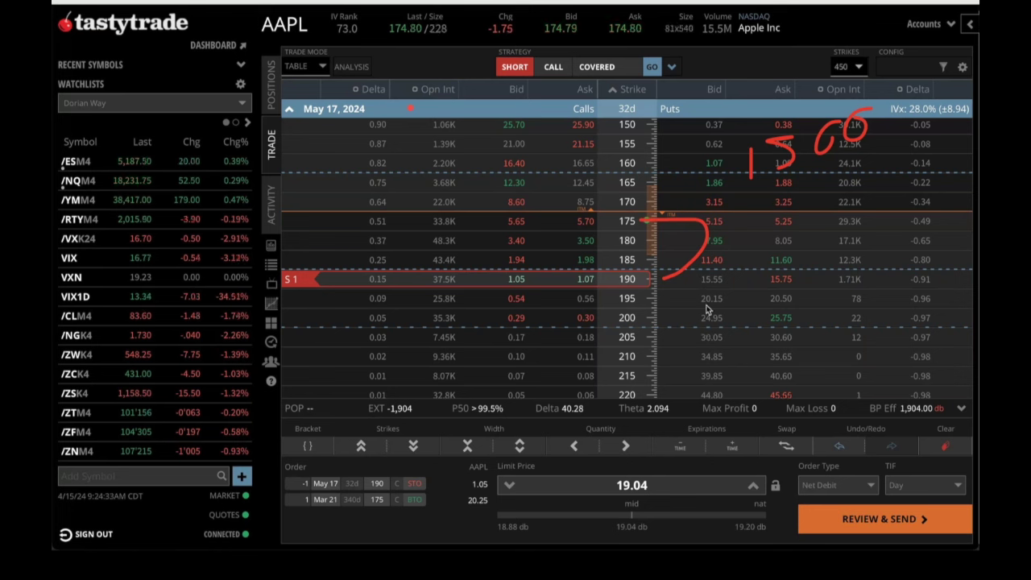
- Handwrite 19 near the top of the calls side and circle it
{"action": "left_click_drag", "start_coordinate": [413, 122], "coordinate": [409, 151]}
{"action": "left_click_drag", "start_coordinate": [443, 88], "coordinate": [440, 116]}
{"action": "left_click_drag", "start_coordinate": [463, 70], "coordinate": [483, 113]}
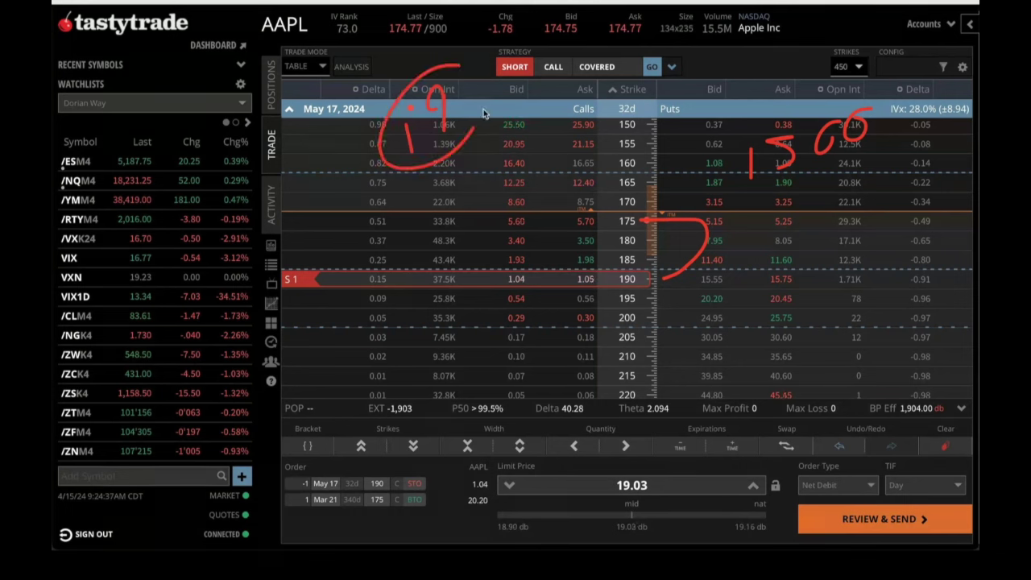